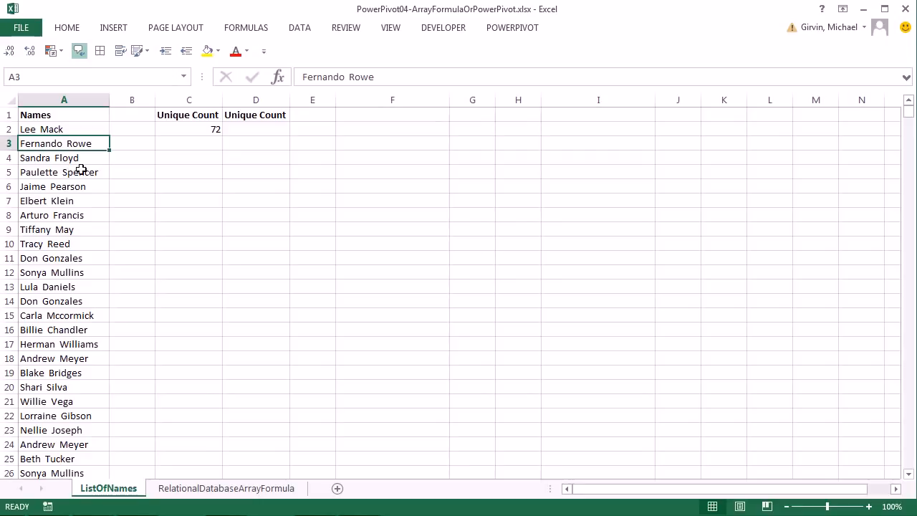
- Check how far the list in the Names column extends and return to its beginning
key(ctrl+Down)
scroll(84, 306, down, 1)
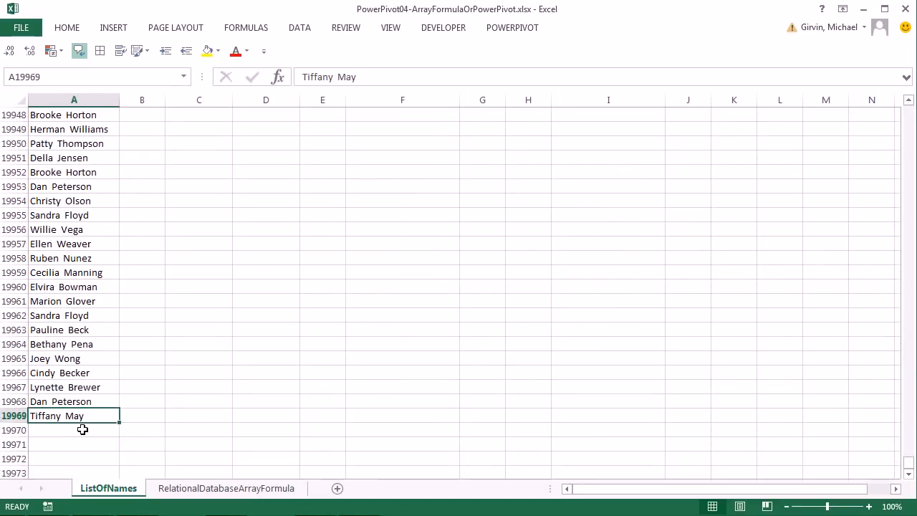
key(ctrl+Home)
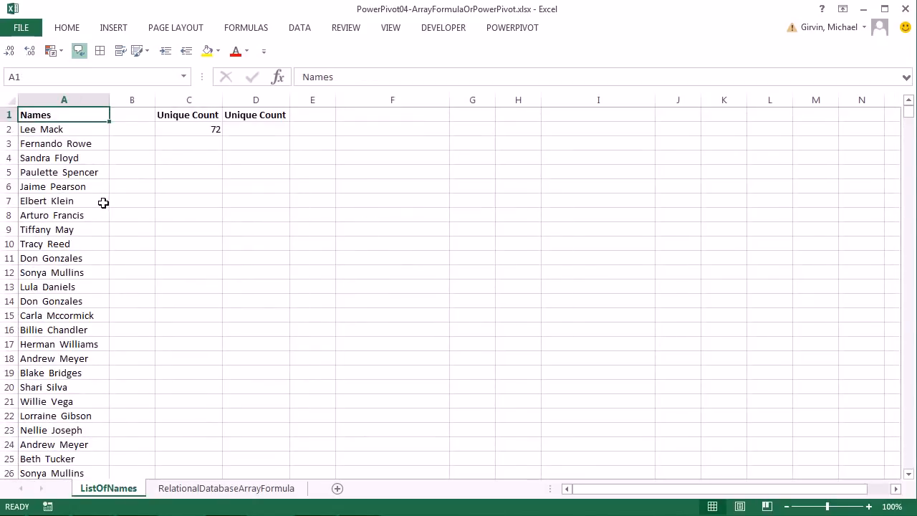
click(77, 157)
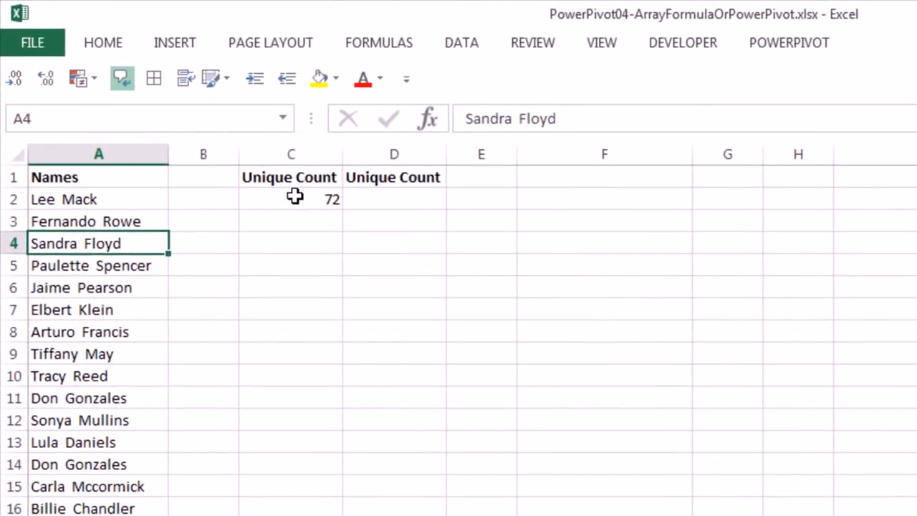
- Examine the existing unique count formula in C2 and re-enter it as an array formula
double_click(294, 197)
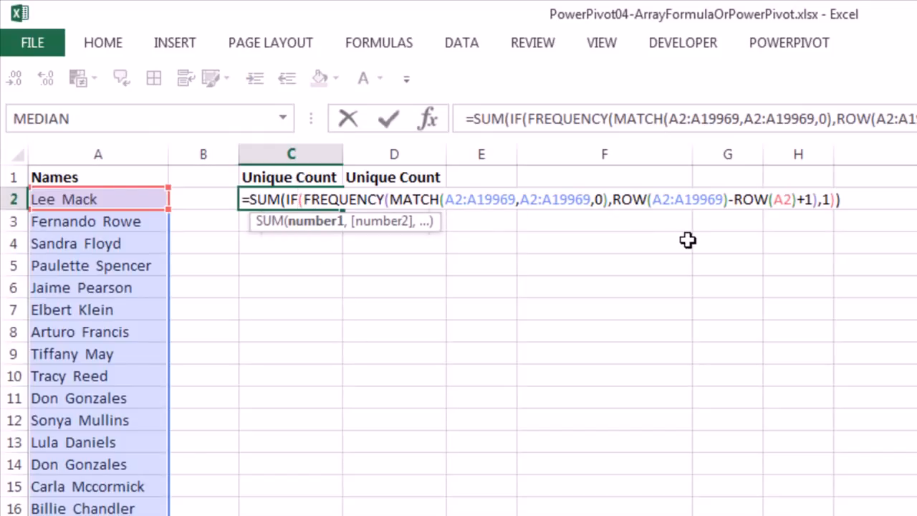
key(ctrl+shift+Return)
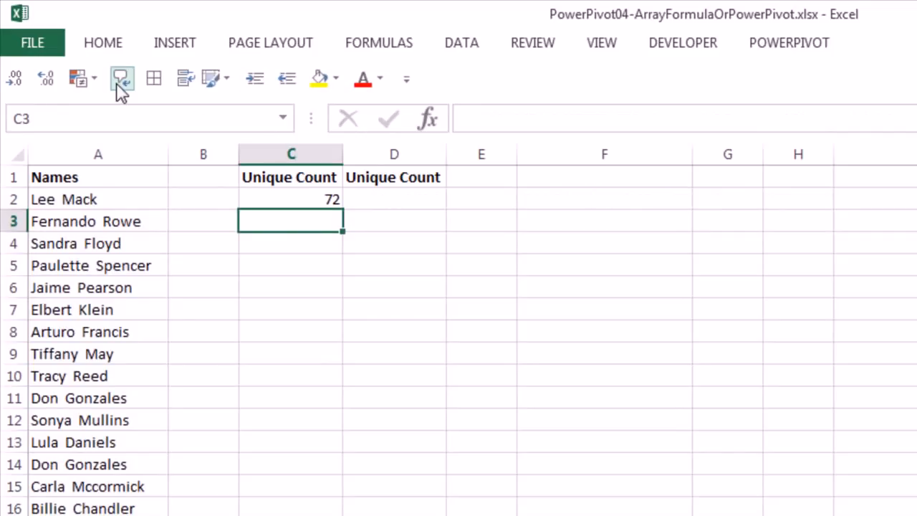
double_click(298, 199)
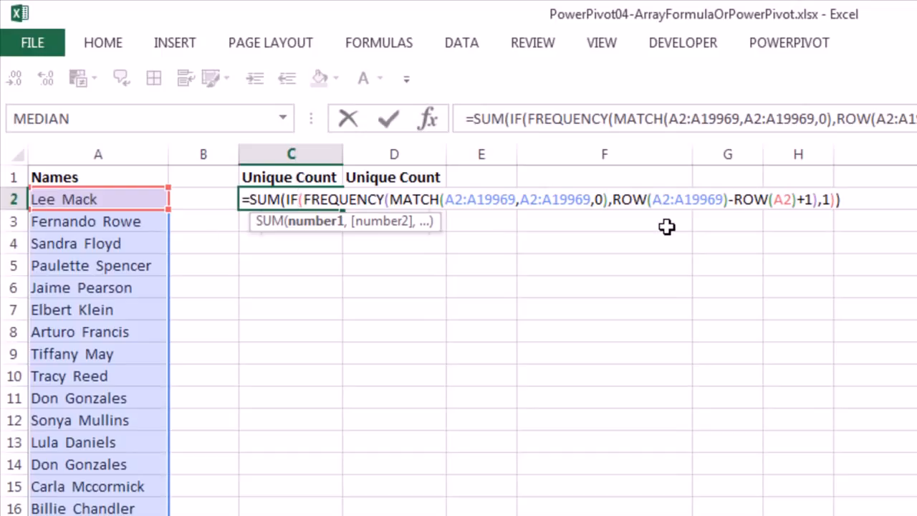
key(ctrl+shift+Return)
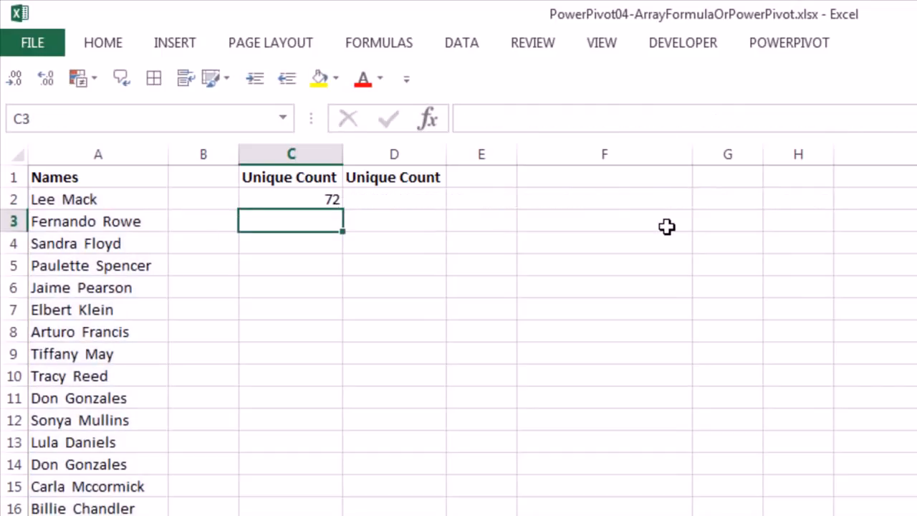
- Start a formula in D2 with SUMPRODUCT and nest a COUNTIF function inside it
click(422, 205)
text(=sump)
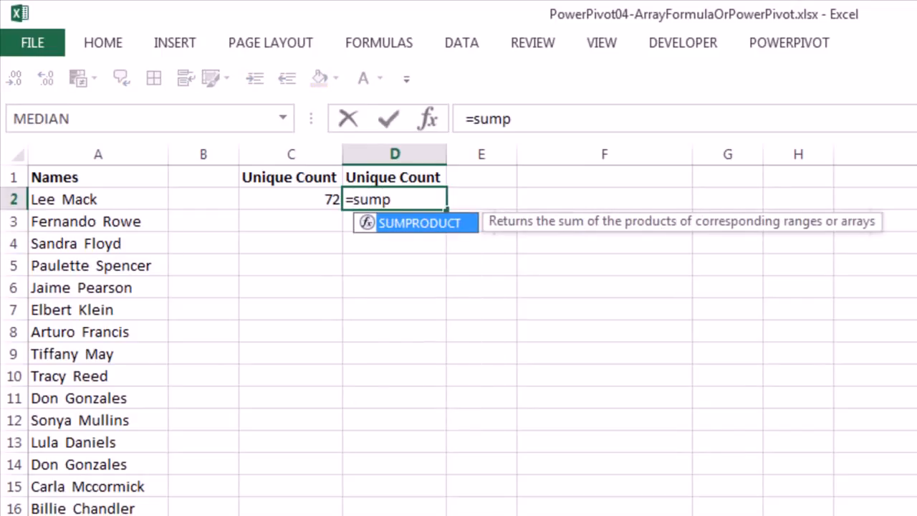
key(Tab)
text(c)
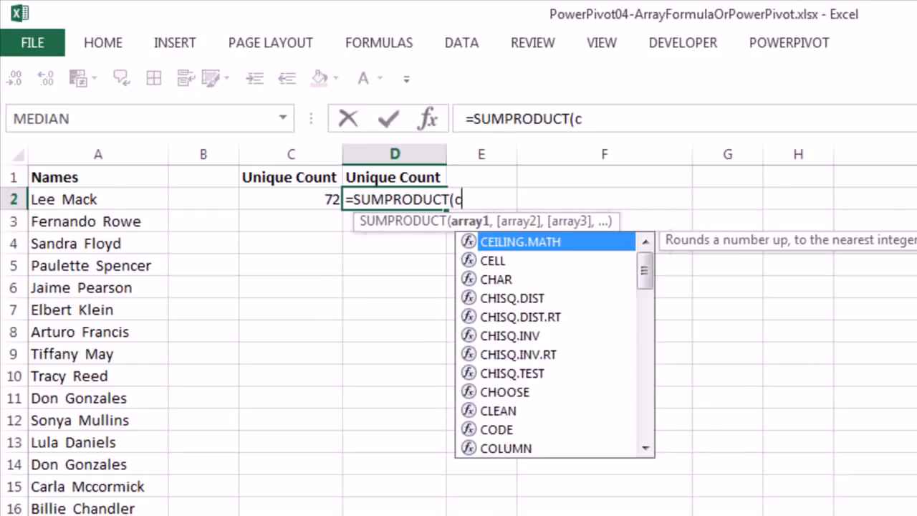
text(ounti)
key(Tab)
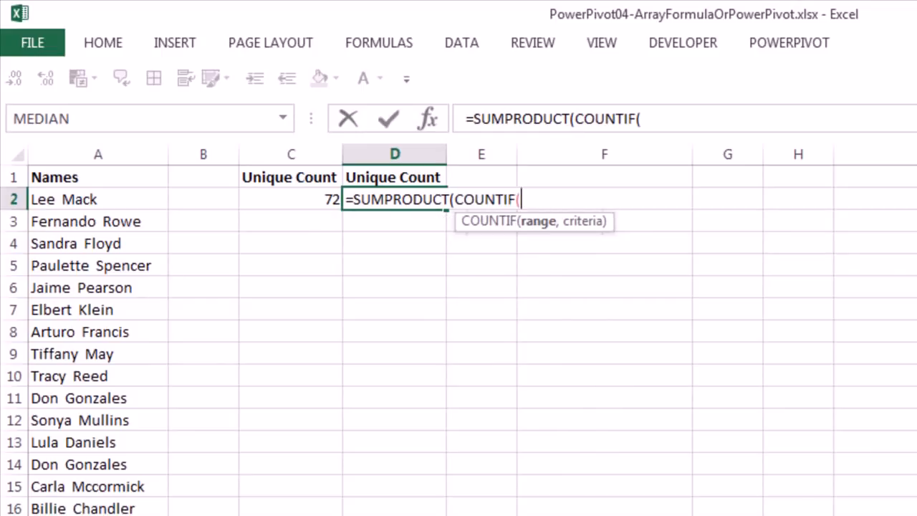
- Use A2:A19969 as both the range and the criteria of COUNTIF and close both functions
click(128, 200)
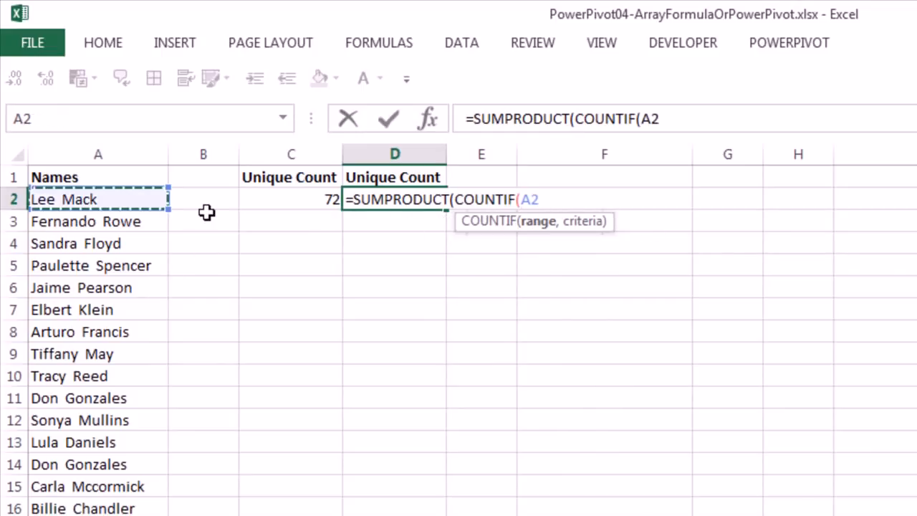
key(ctrl+shift+Down)
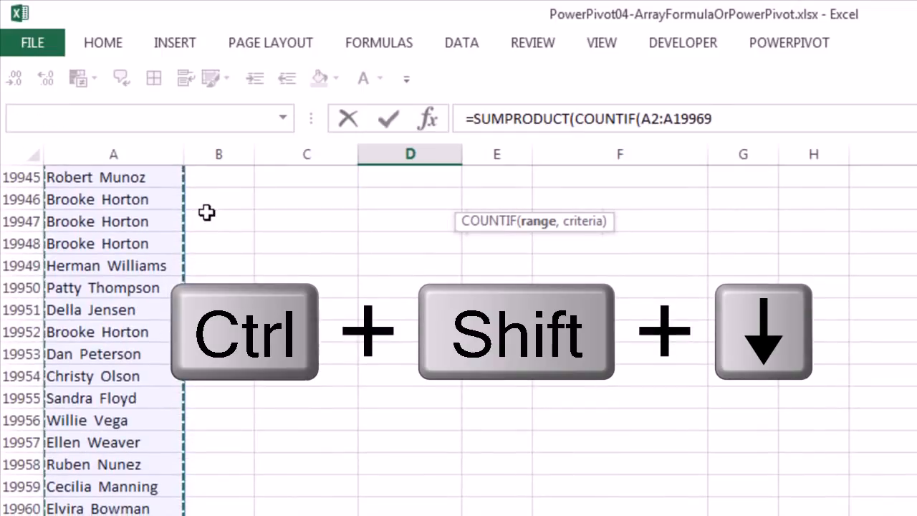
key(ctrl+BackSpace)
text(,)
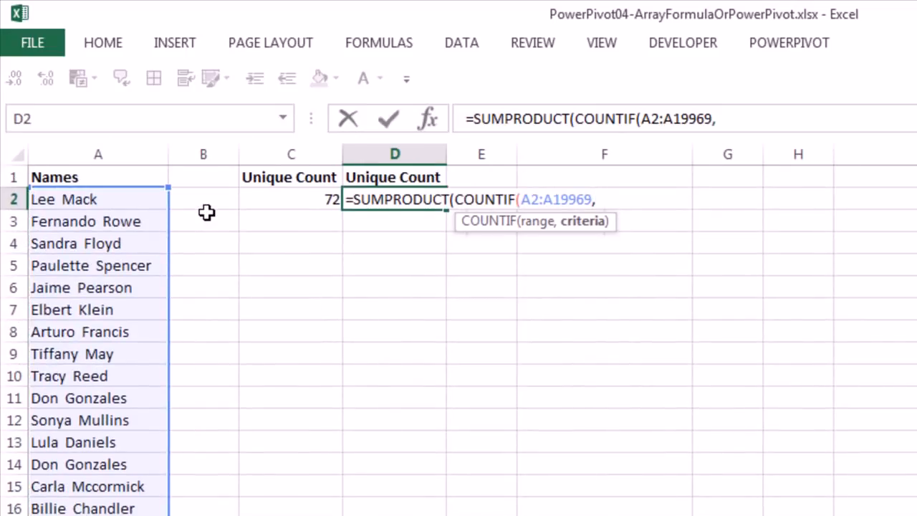
click(136, 204)
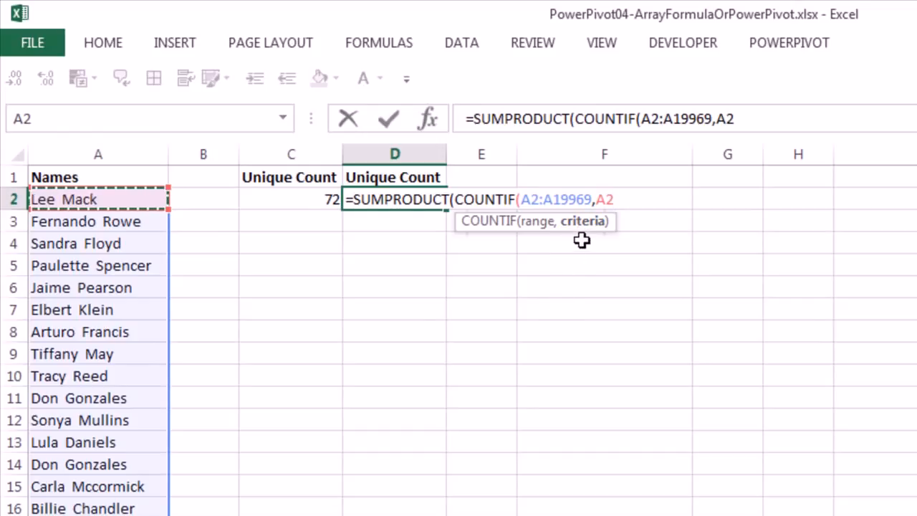
key(ctrl+shift+Down)
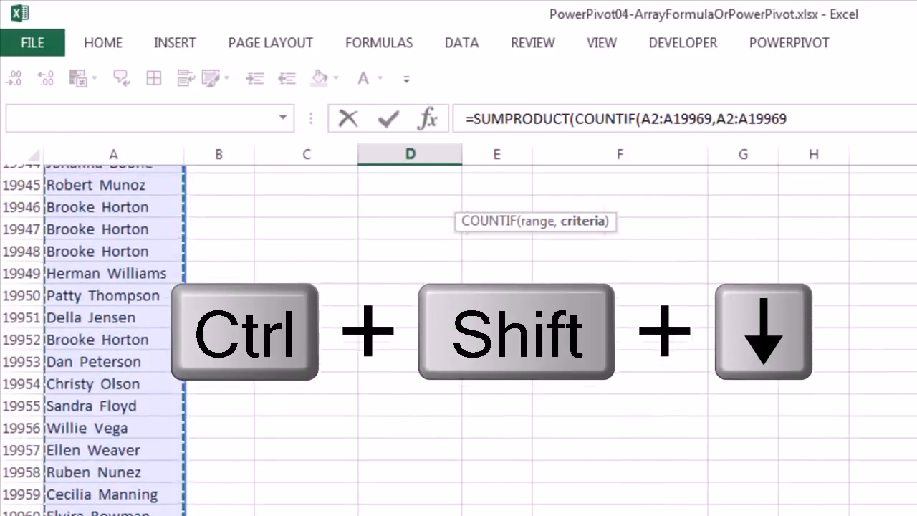
key(ctrl+BackSpace)
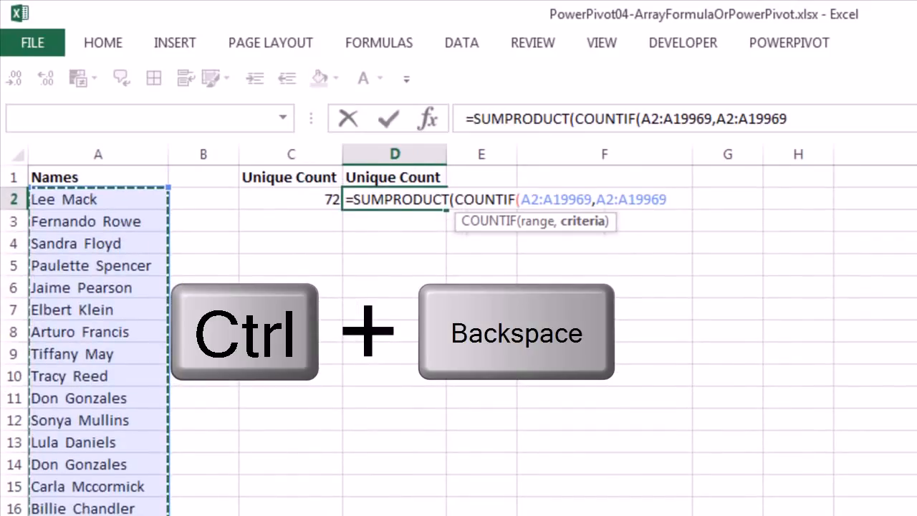
text()))
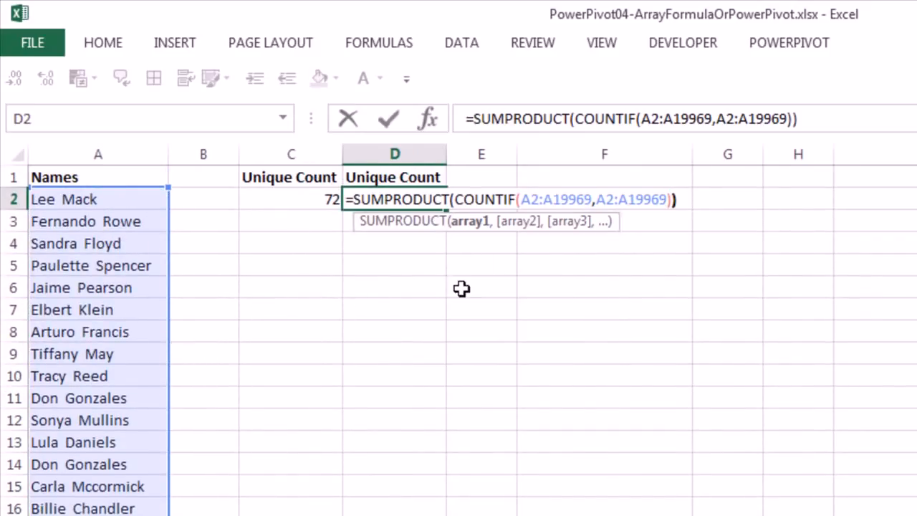
- Insert 1/ before COUNTIF and enter =SUMPRODUCT(1/COUNTIF(A2:A19969,A2:A19969)) in D2
click(456, 200)
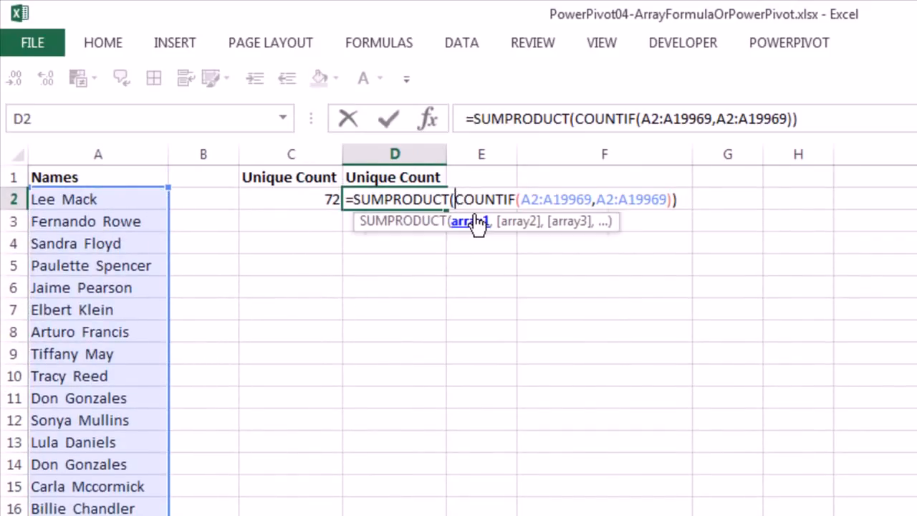
text(1/)
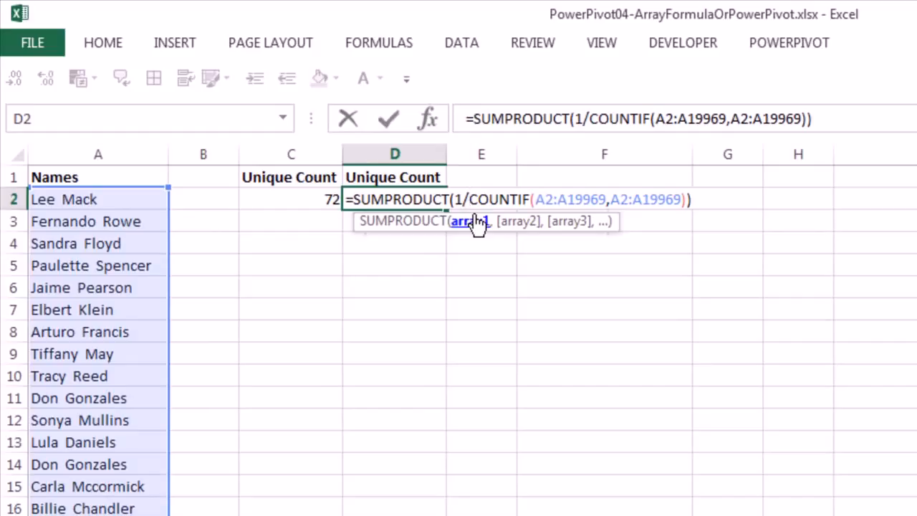
key(Escape)
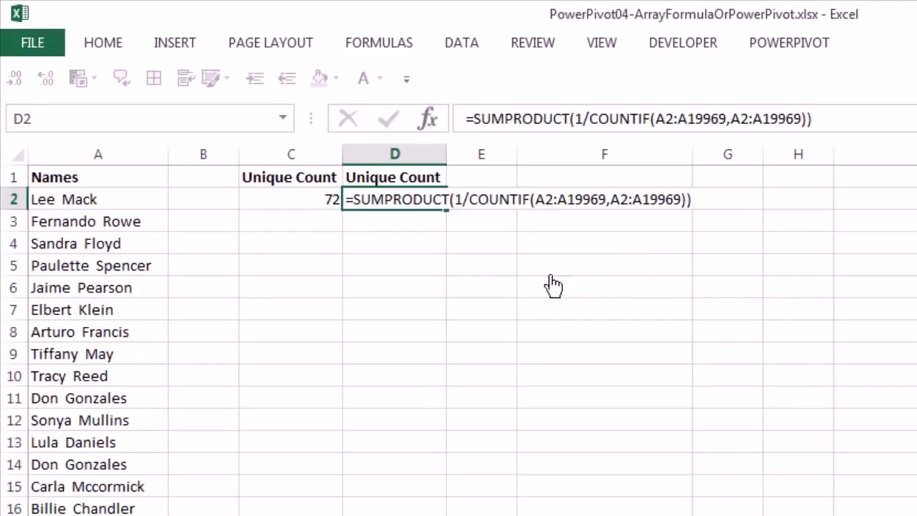
key(Return)
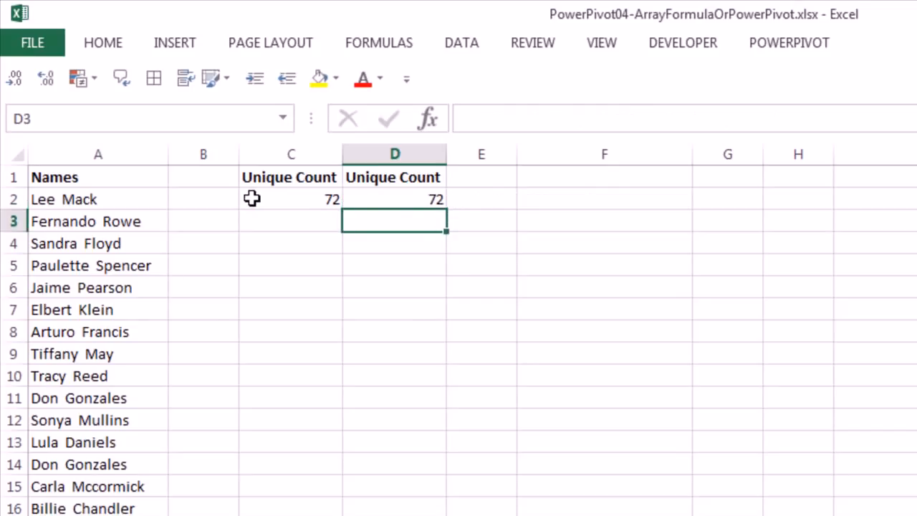
- Re-enter the existing formula in C2 to compare its calculation time with the D2 formula
click(273, 209)
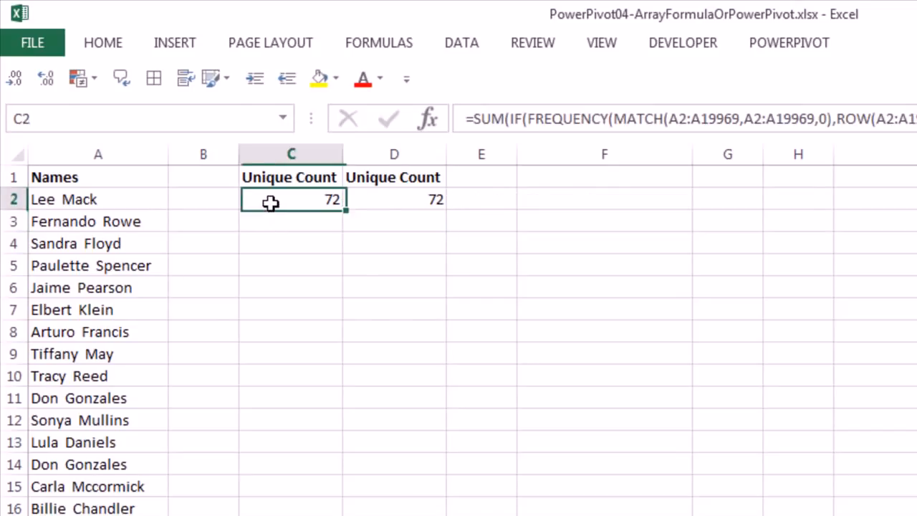
key(F2)
key(Return)
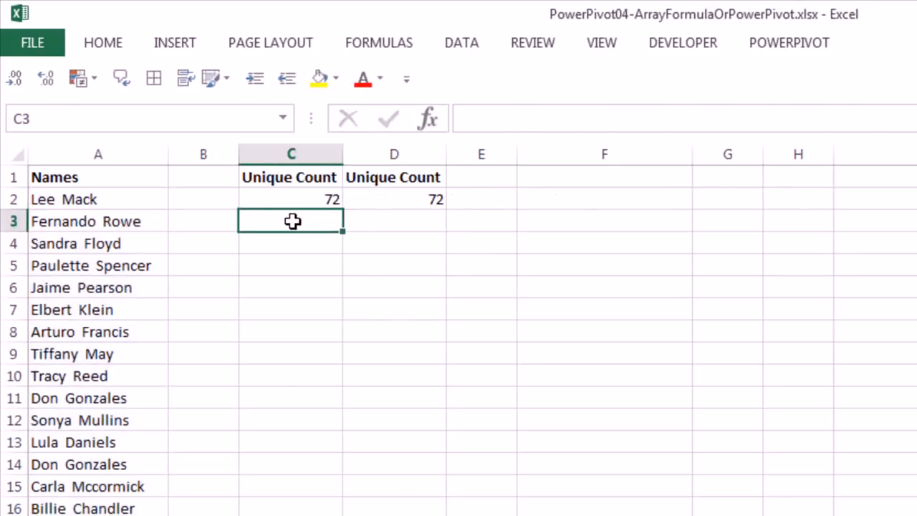
- Convert the Names list in A1:A19969 to an Excel table with headers
click(119, 248)
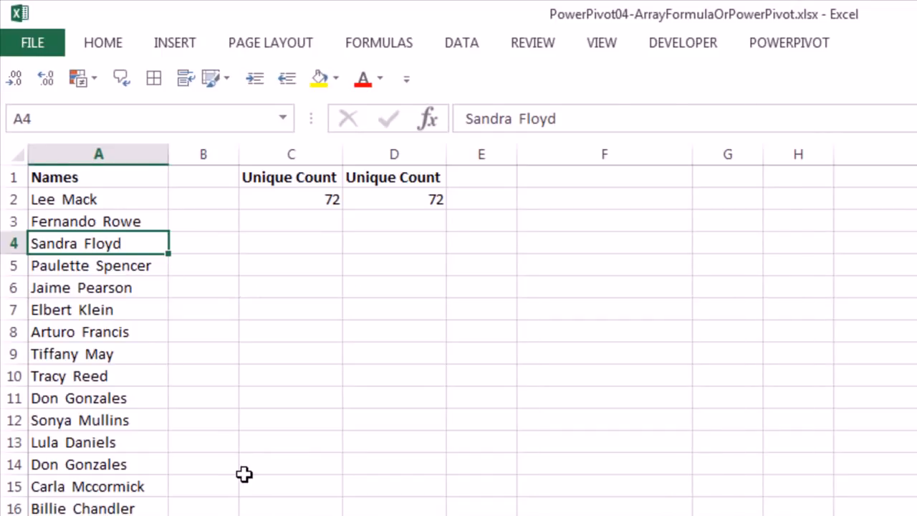
key(ctrl+t)
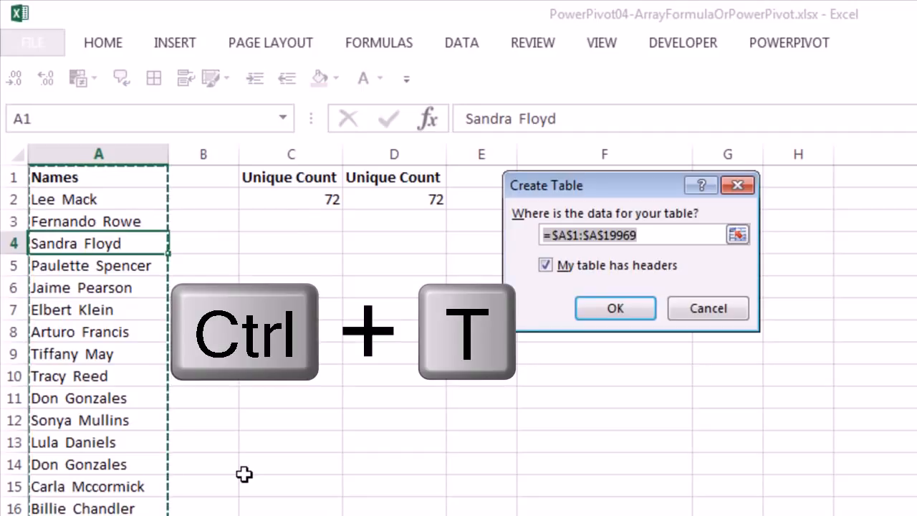
key(Return)
- Name the new table ListOfNames
key(alt)
key(j)
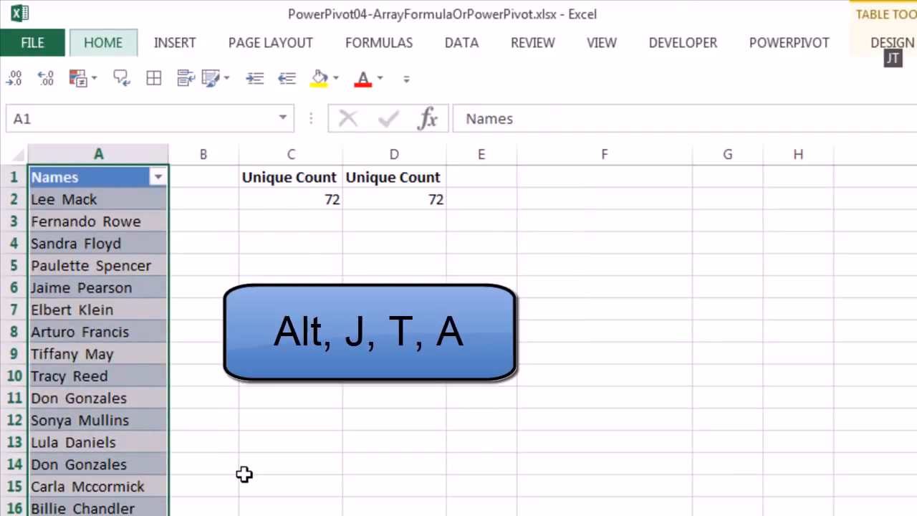
key(t)
text(a)
text(ListOfNames)
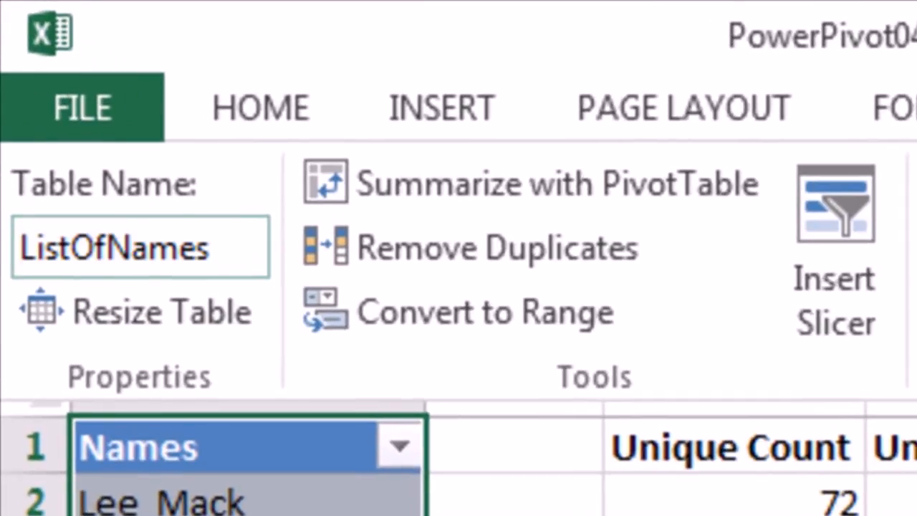
key(Return)
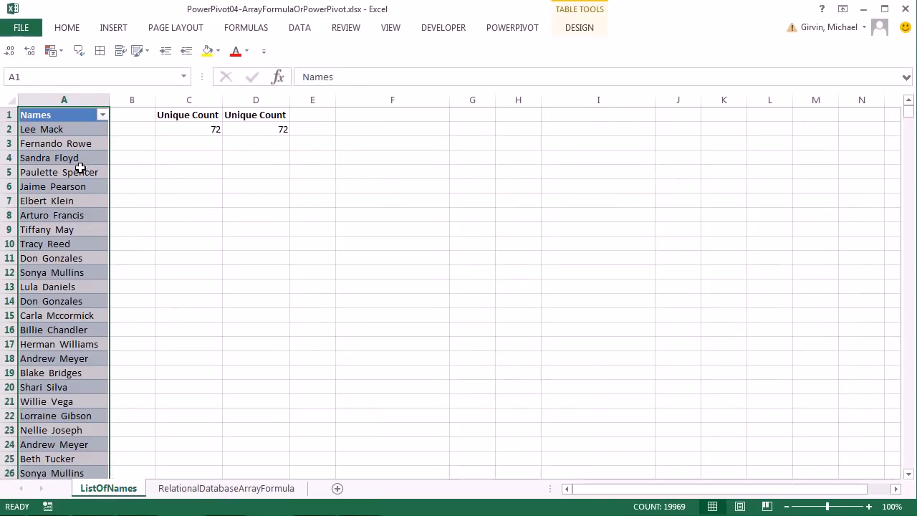
- Create a PivotTable from the ListOfNames table on a new worksheet, adding the data to the Data Model
click(80, 174)
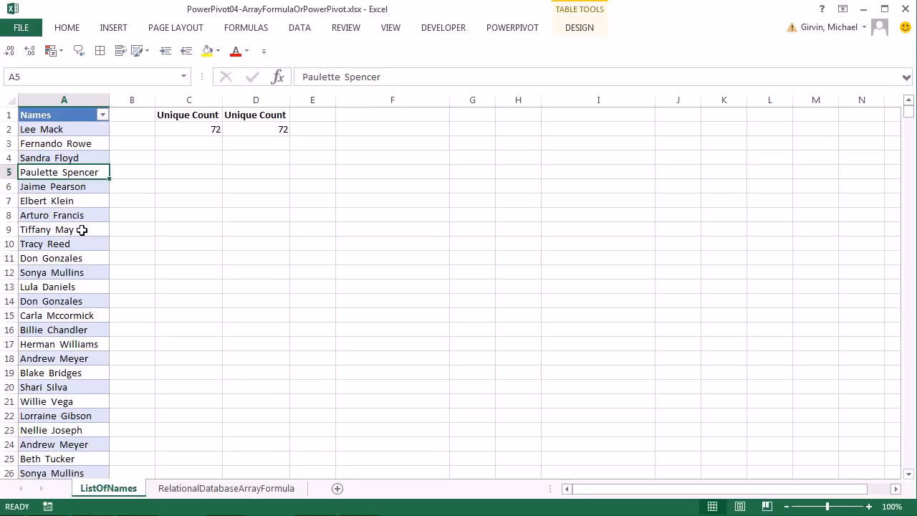
click(119, 27)
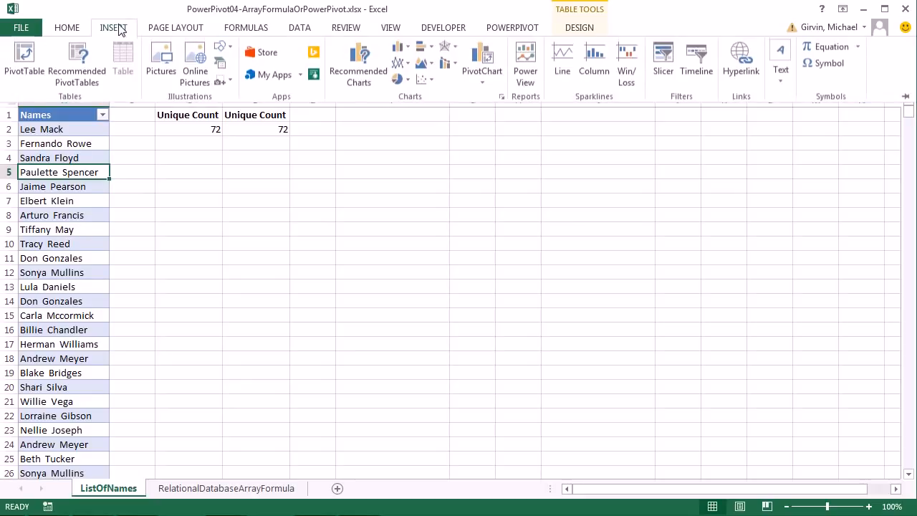
key(Escape)
key(alt)
key(n)
key(v)
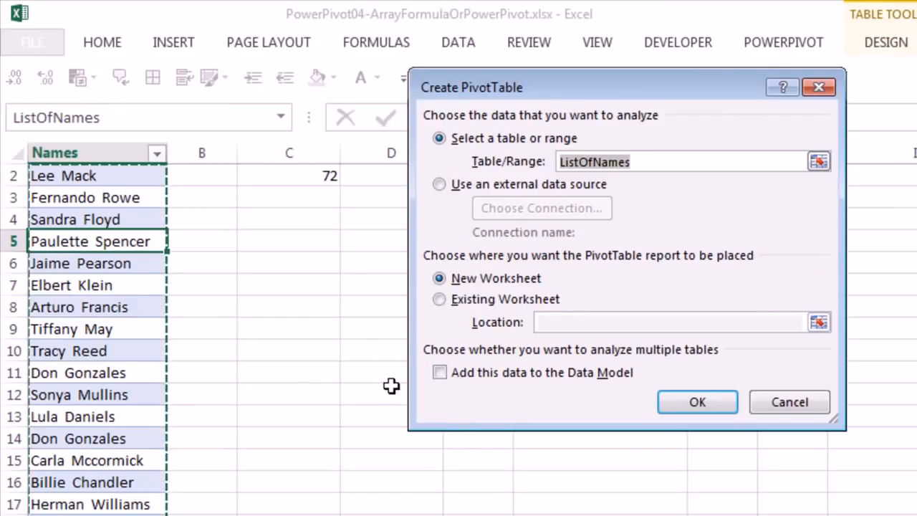
click(440, 374)
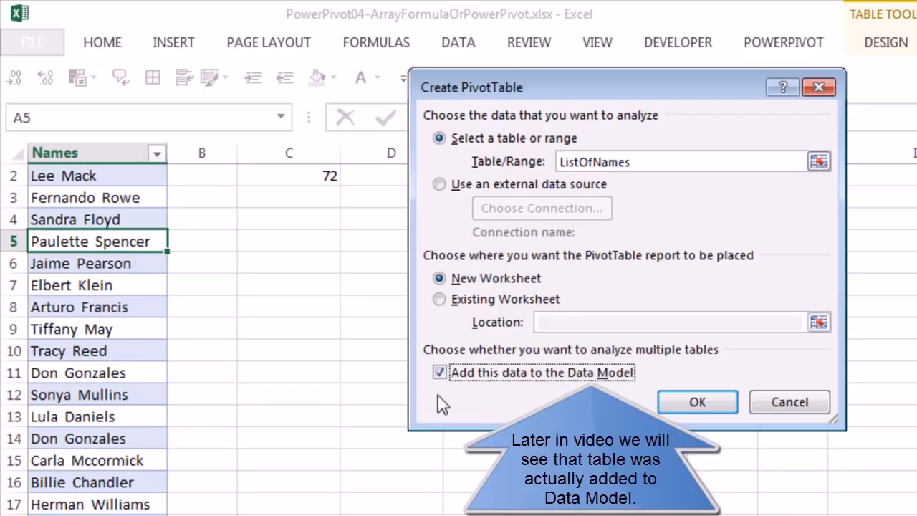
click(706, 402)
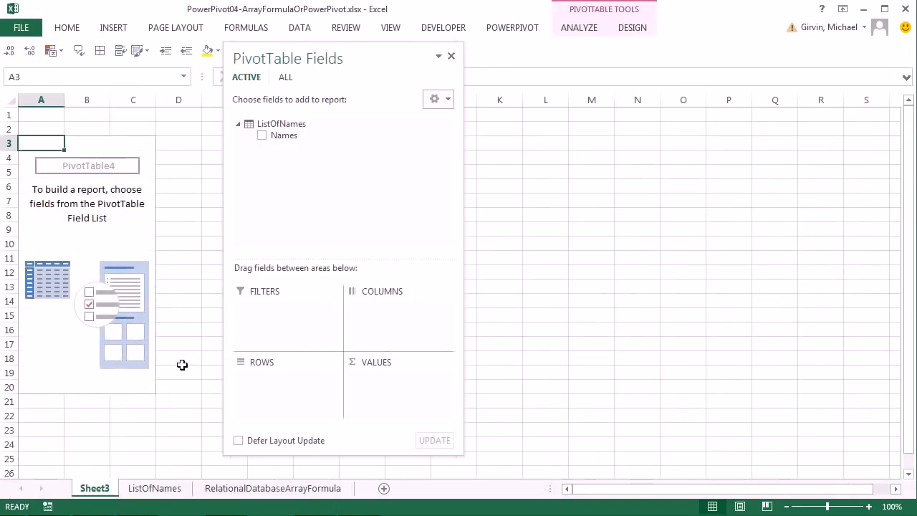
- Move the empty PivotTable to cell F2 on the existing ListOfNames worksheet
click(594, 30)
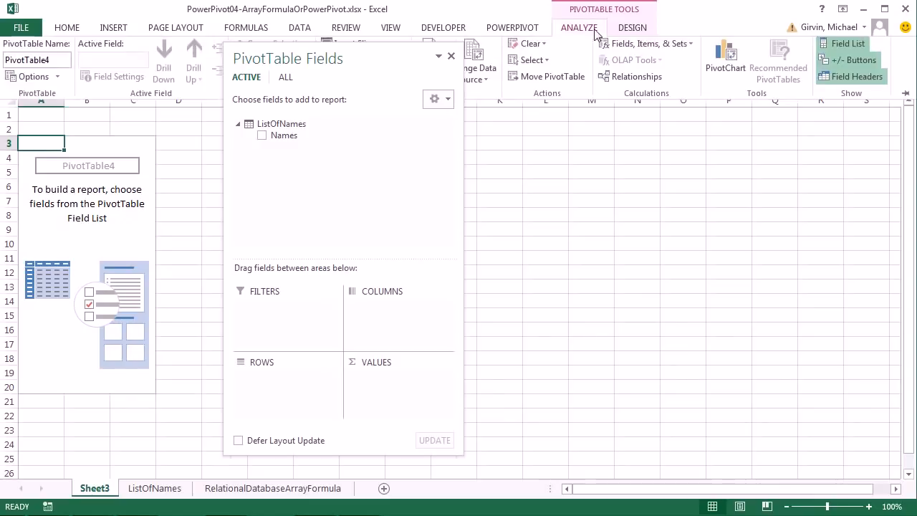
click(549, 81)
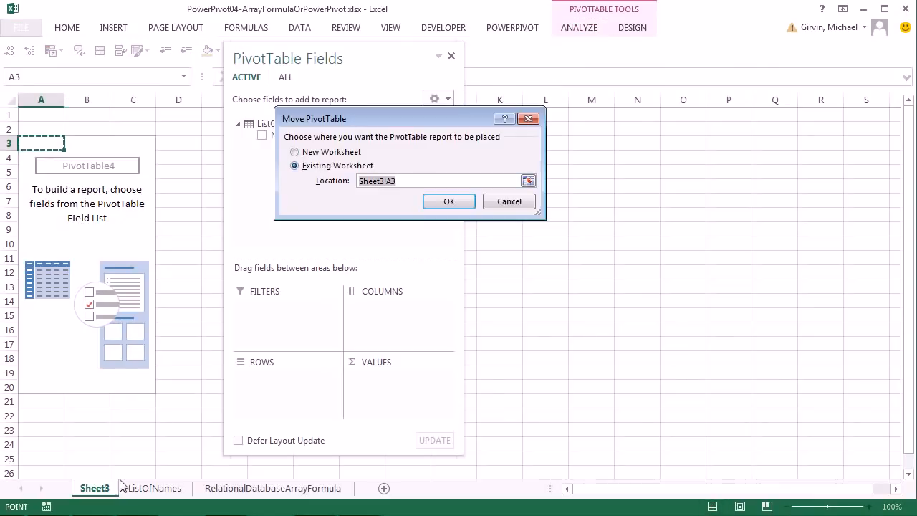
click(147, 488)
scroll(285, 218, up, 1)
drag(467, 142, 512, 149)
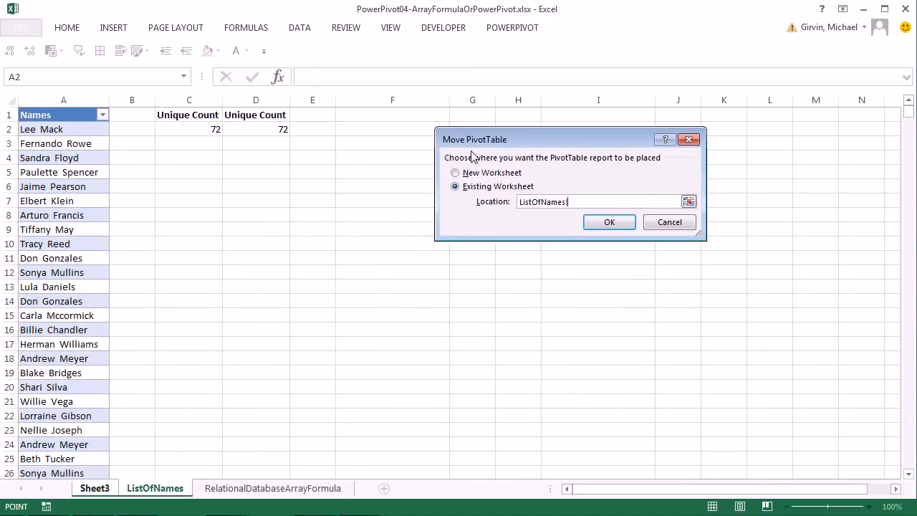
click(420, 130)
click(608, 223)
- Add the Names field to the PivotTable's values and summarize it by Distinct Count
drag(620, 172, 728, 426)
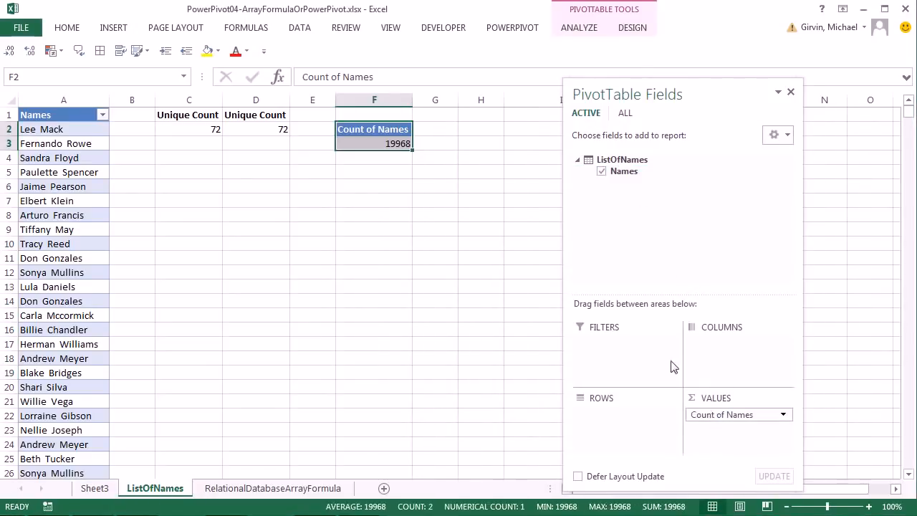
right_click(375, 143)
click(374, 143)
right_click(380, 147)
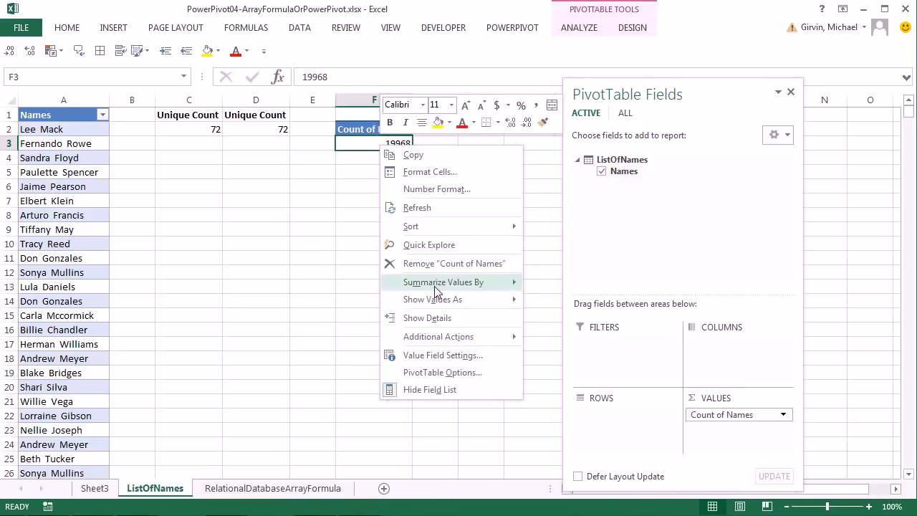
mouse_move(439, 287)
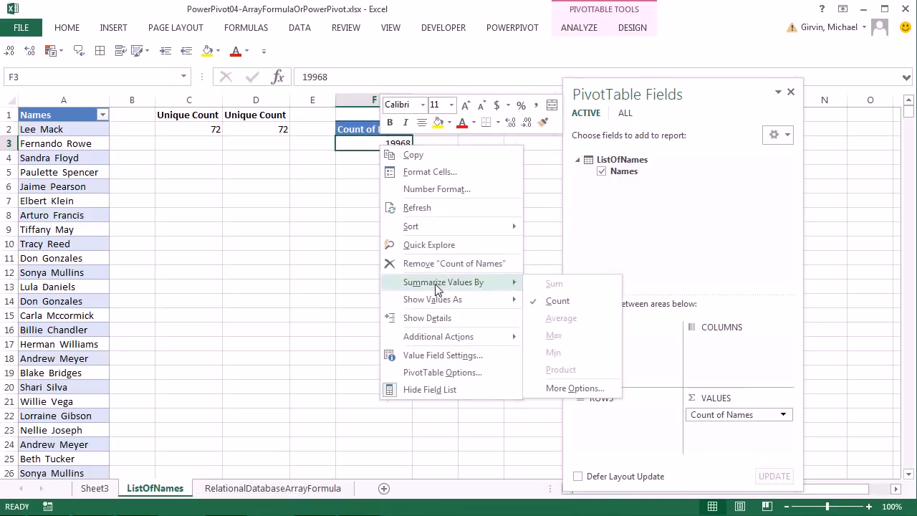
click(558, 389)
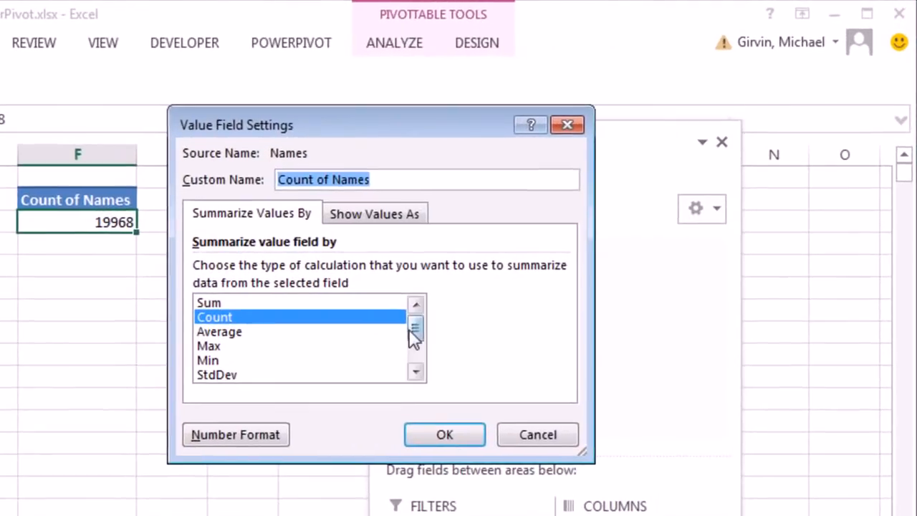
drag(415, 332, 420, 371)
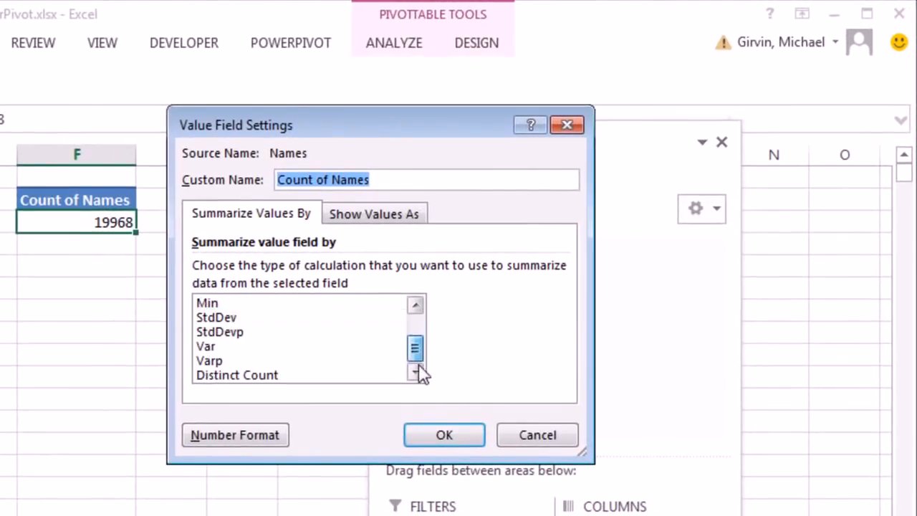
click(217, 377)
click(439, 435)
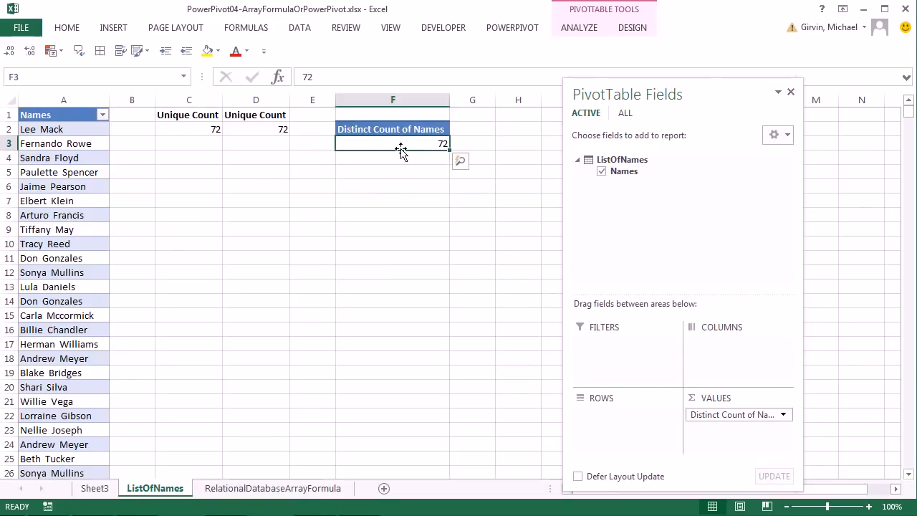
- Open the Data Model in the PowerPivot window, enlarge the calculation area and widen the Names column to show full names
click(506, 31)
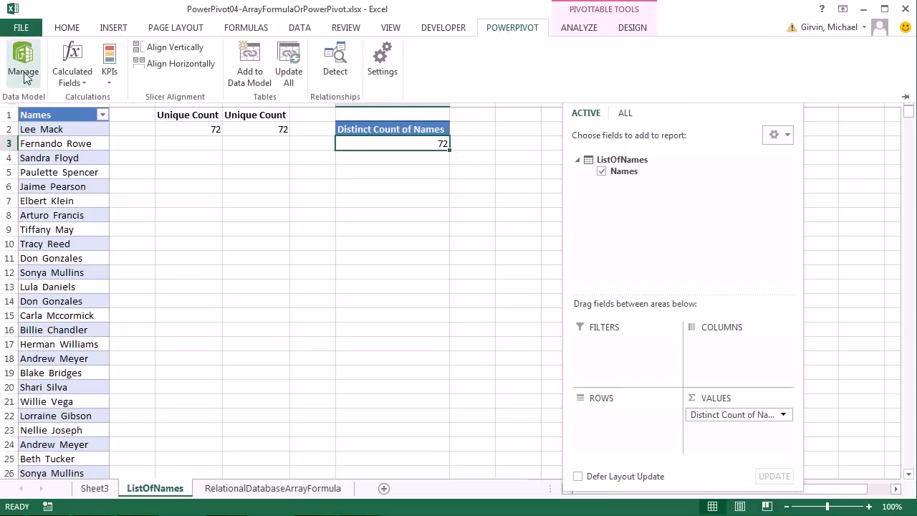
key(alt+b)
key(m)
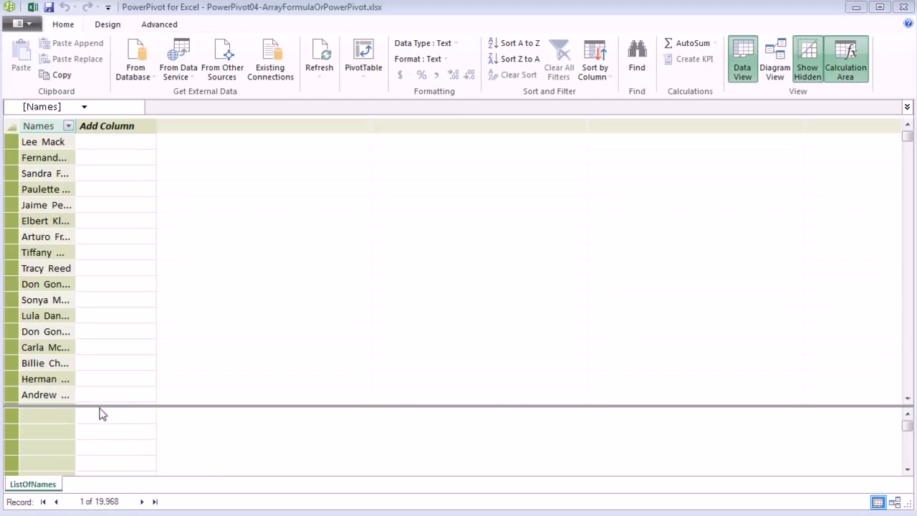
drag(101, 406, 128, 271)
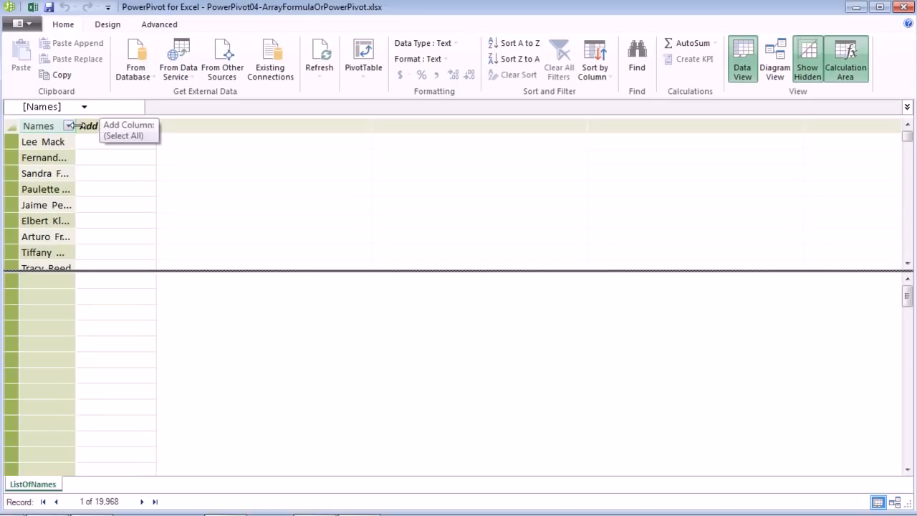
drag(76, 126, 137, 136)
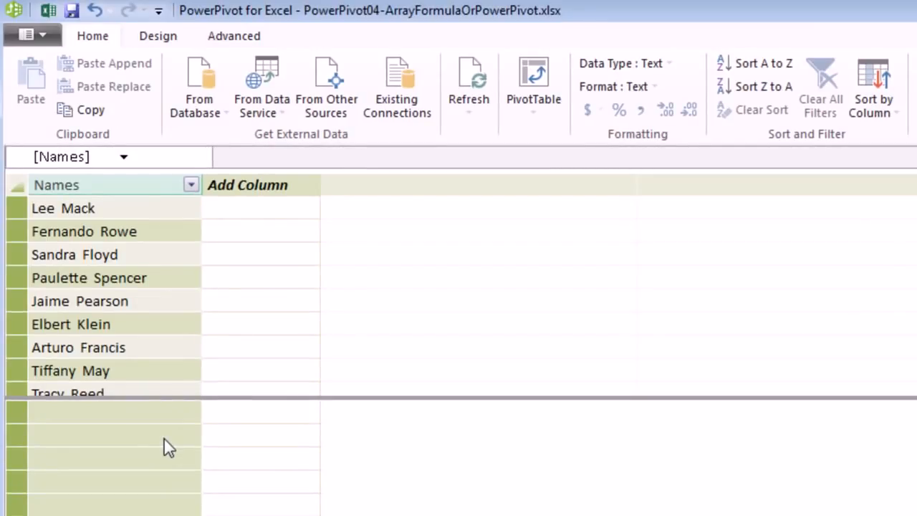
- Create the measure UniqueList:=DISTINCTCOUNT(ListOfNames[Names]) in the calculation area below the Names column
click(111, 435)
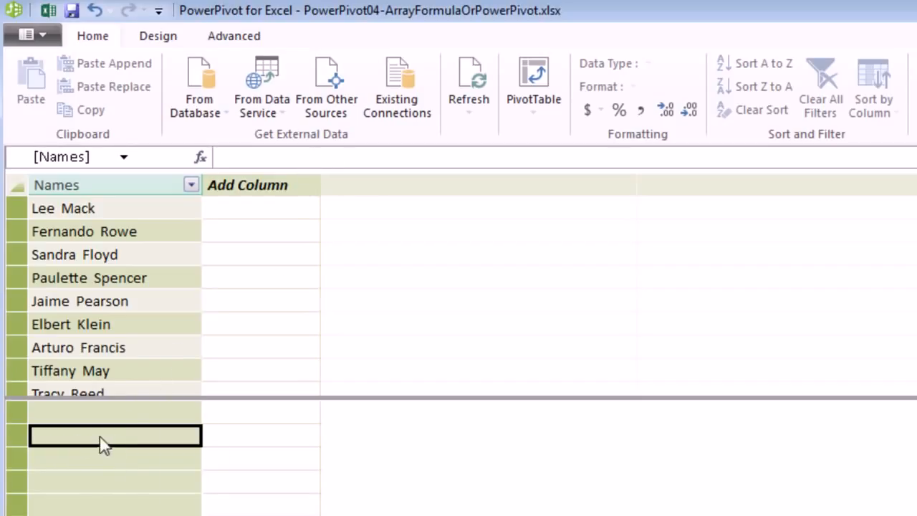
text(UniqueList)
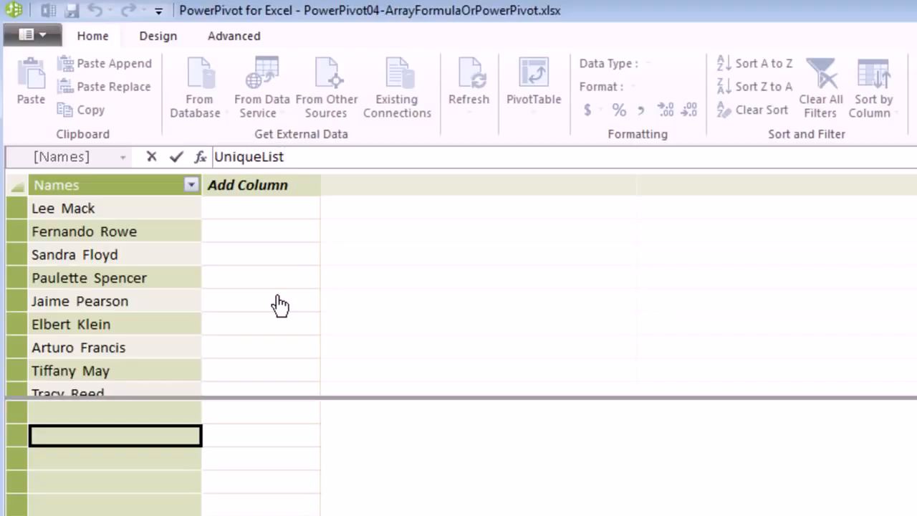
text(:=)
text(di)
key(Down)
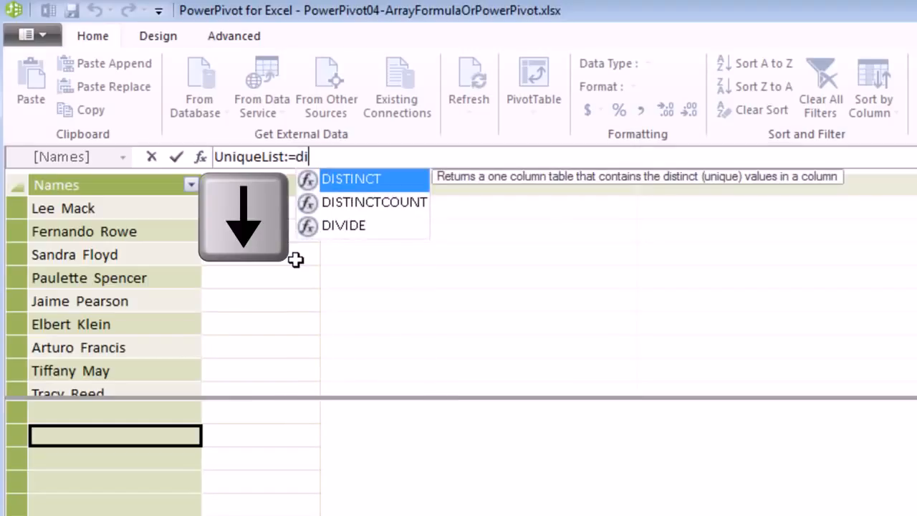
key(Down)
key(Tab)
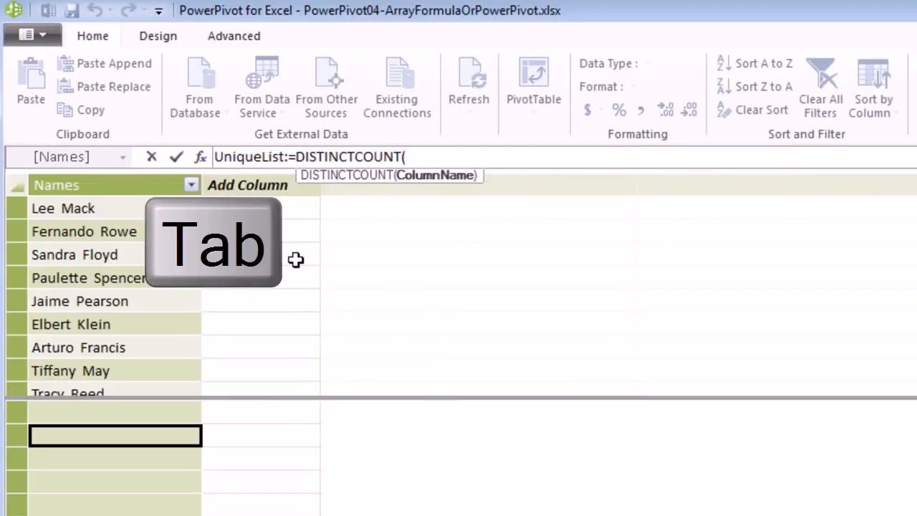
text(l)
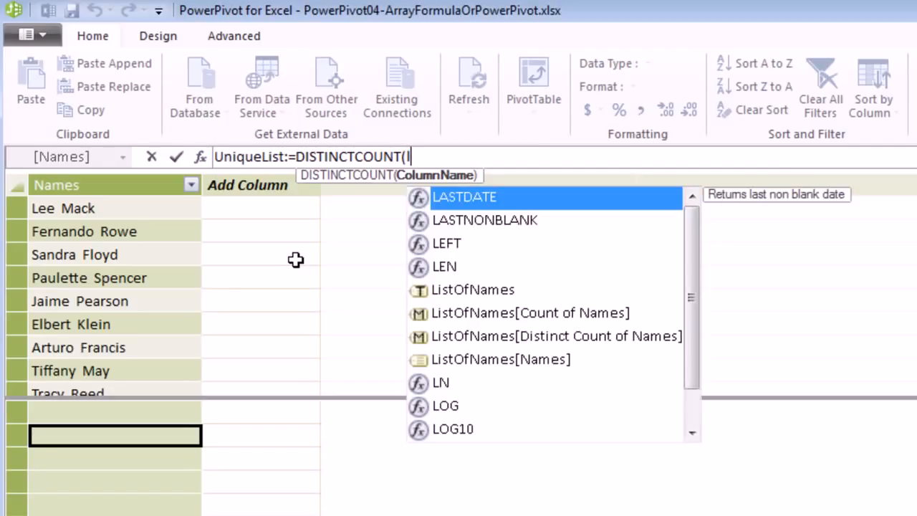
text(i)
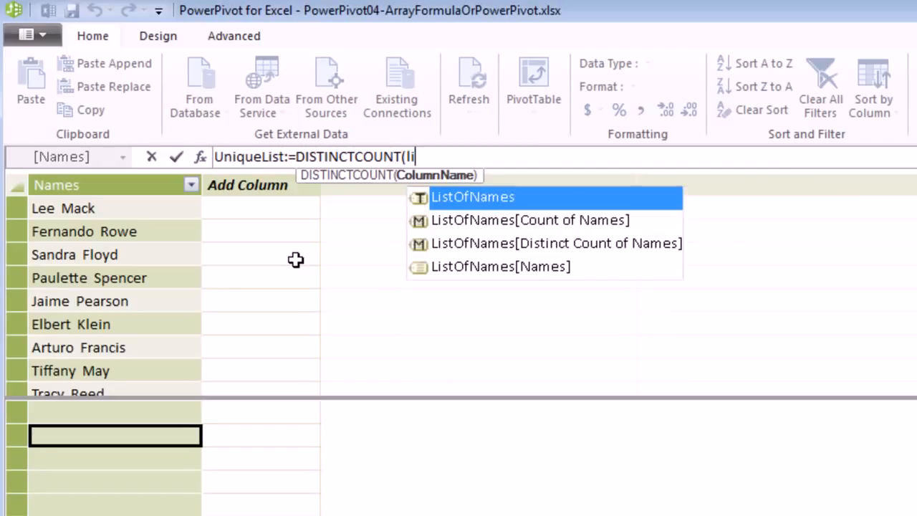
key(Down)
key(Down)
key(Down)
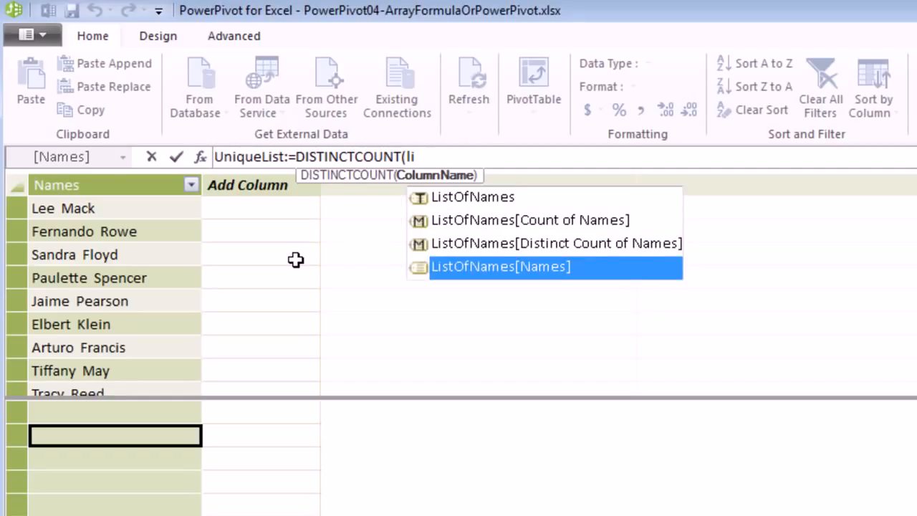
key(Tab)
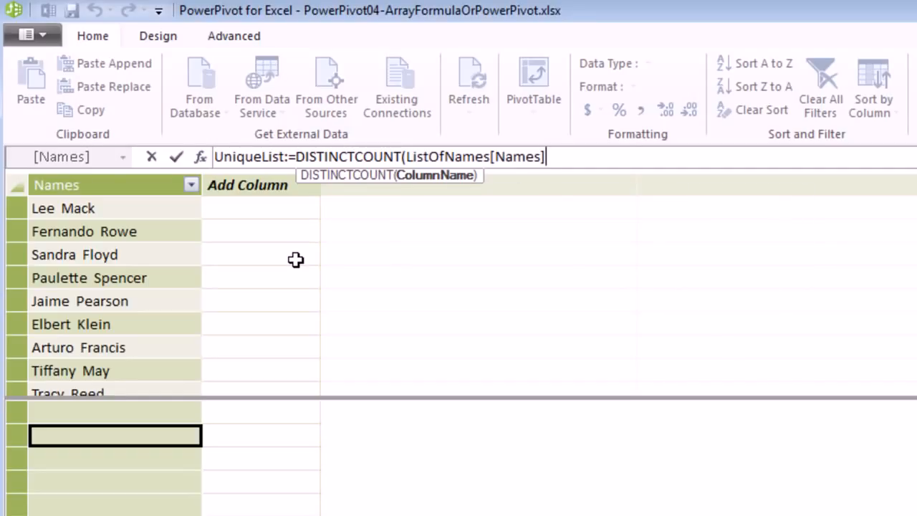
text())
key(Return)
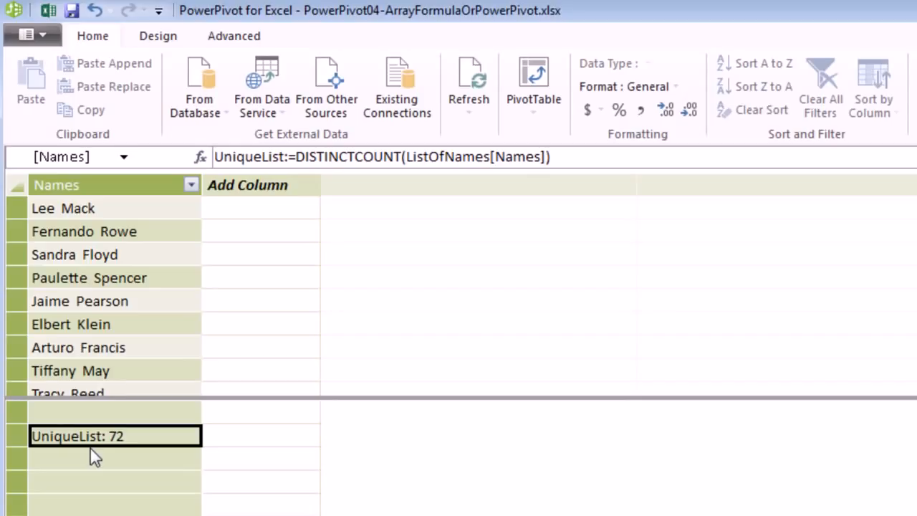
- Create a PivotTable from the Data Model in cell F8 of the existing ListOfNames worksheet
click(535, 77)
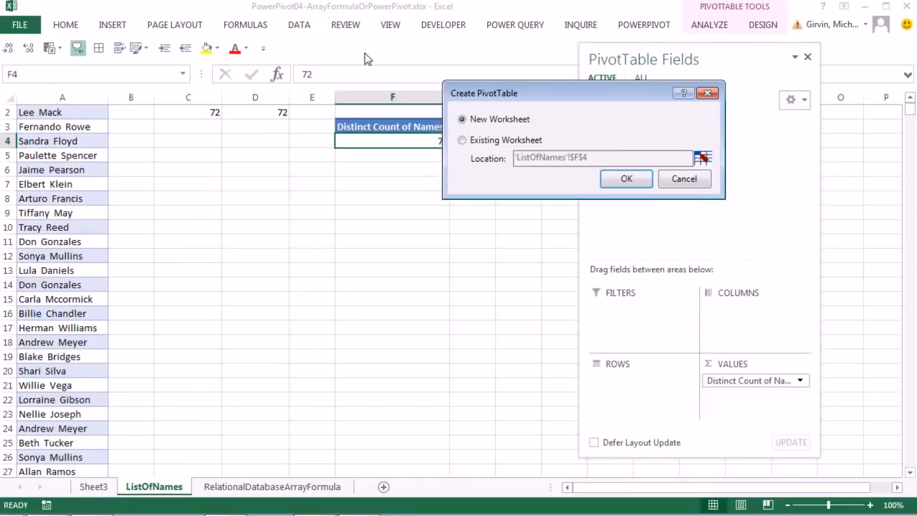
click(463, 140)
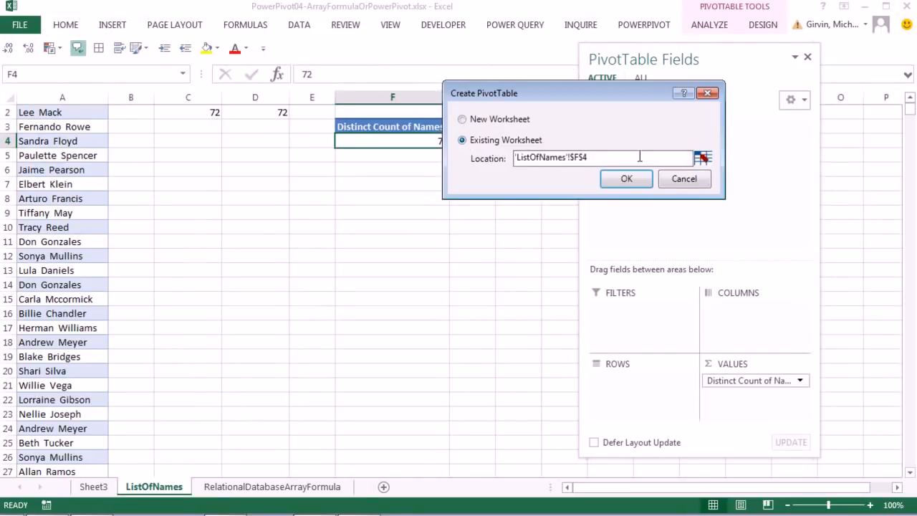
click(703, 159)
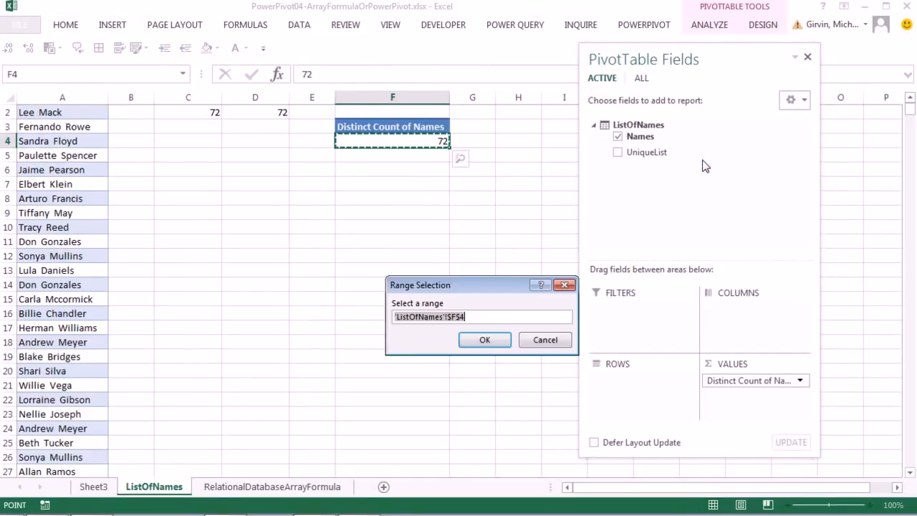
click(372, 198)
click(486, 343)
click(627, 181)
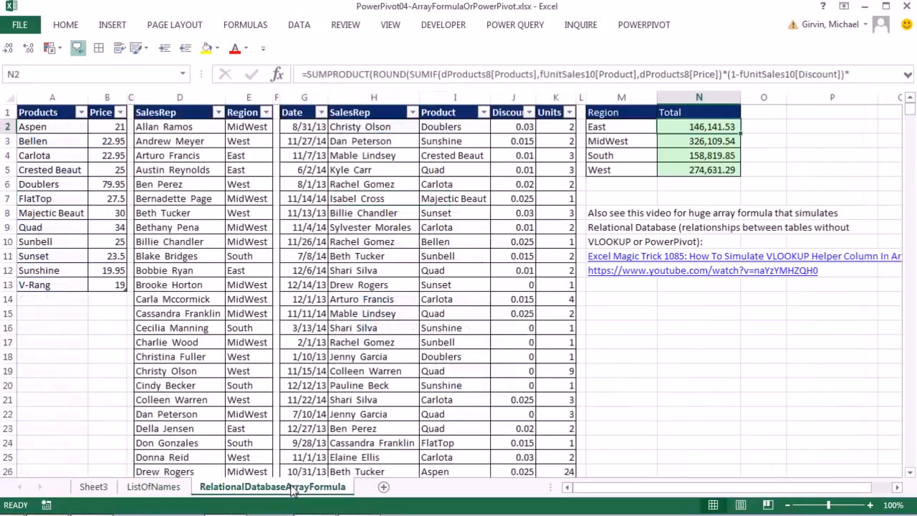
- Add the UniqueList measure to the values of the PivotTable at F8 and widen column F to fit both PivotTable headings
click(291, 489)
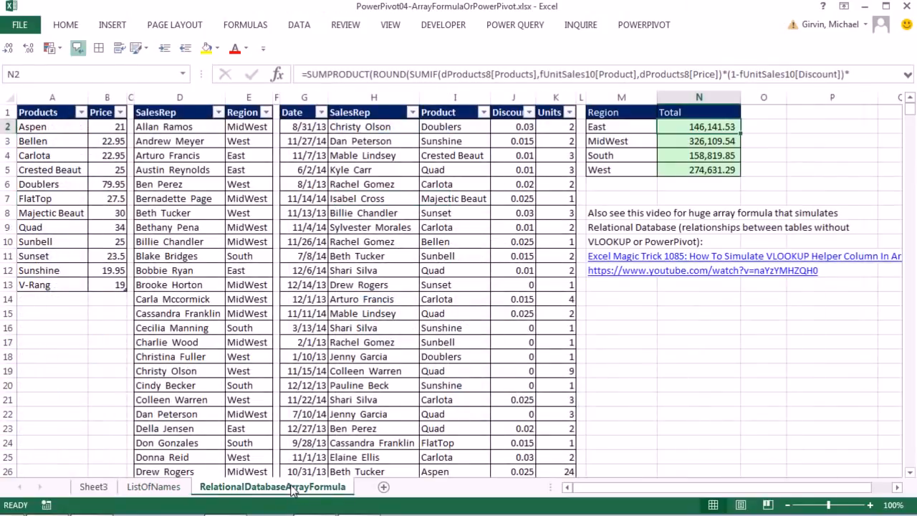
click(152, 488)
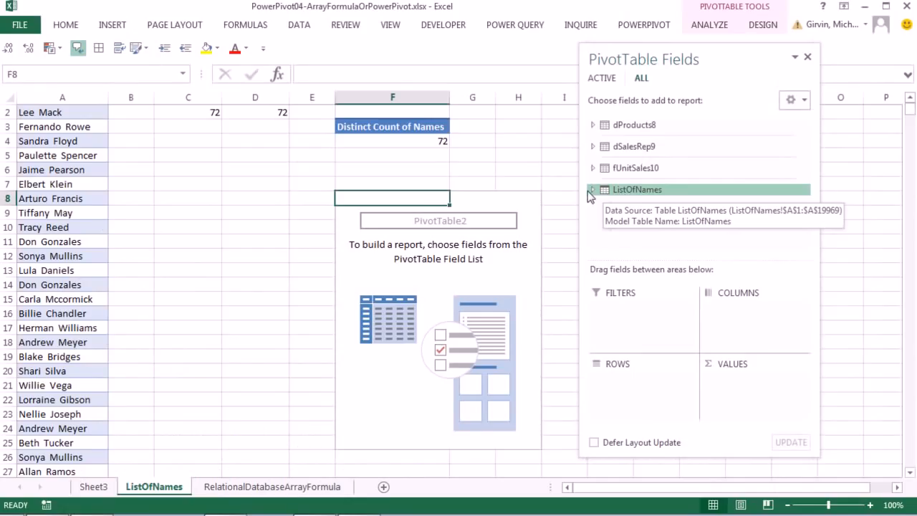
click(50, 394)
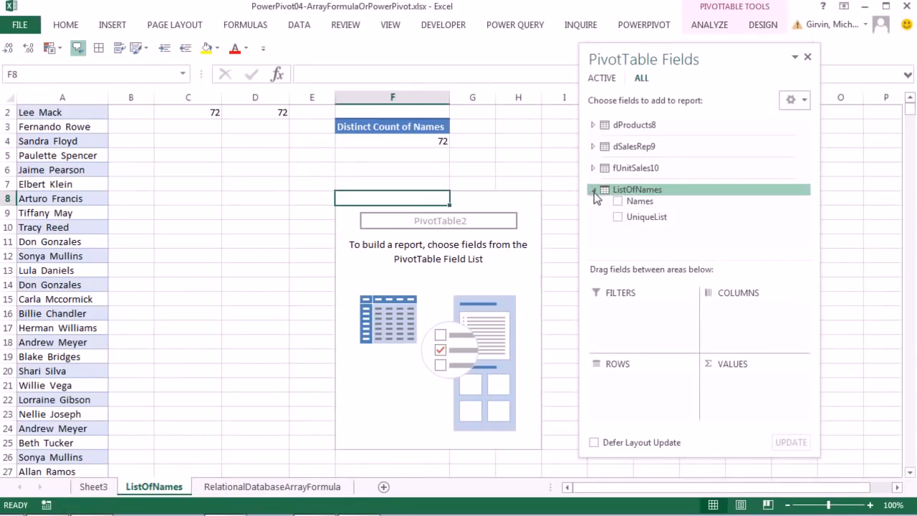
drag(632, 220, 738, 386)
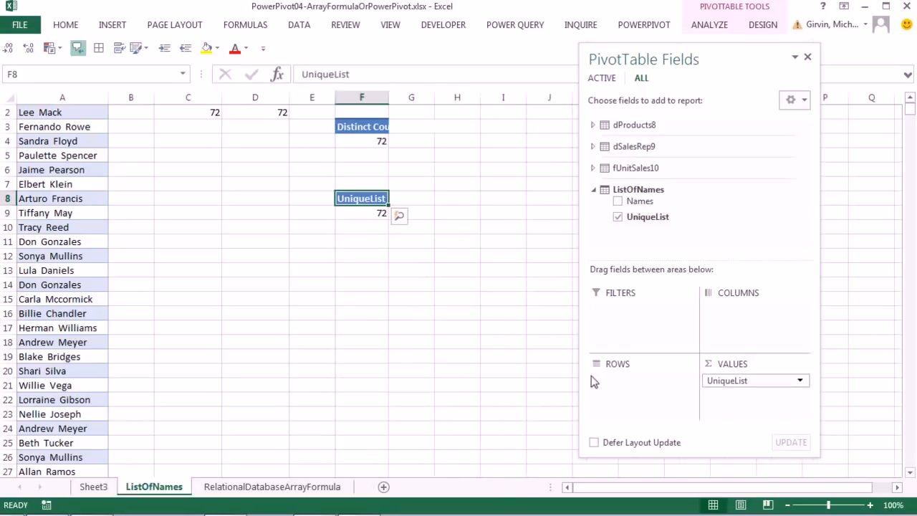
drag(387, 99, 457, 96)
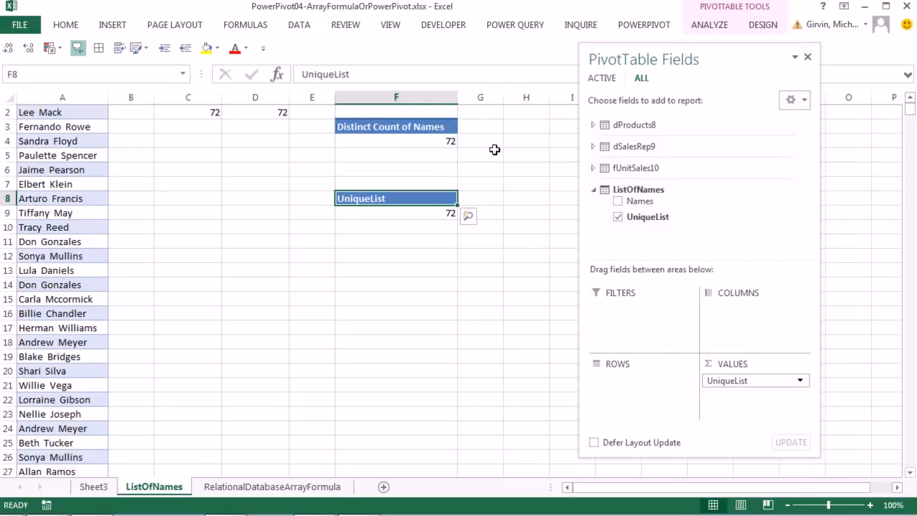
- Check the values of both PivotTables against the SUMPRODUCT formula in D2 and the FREQUENCY array formula in C2, leaving the formulas unedited
click(423, 141)
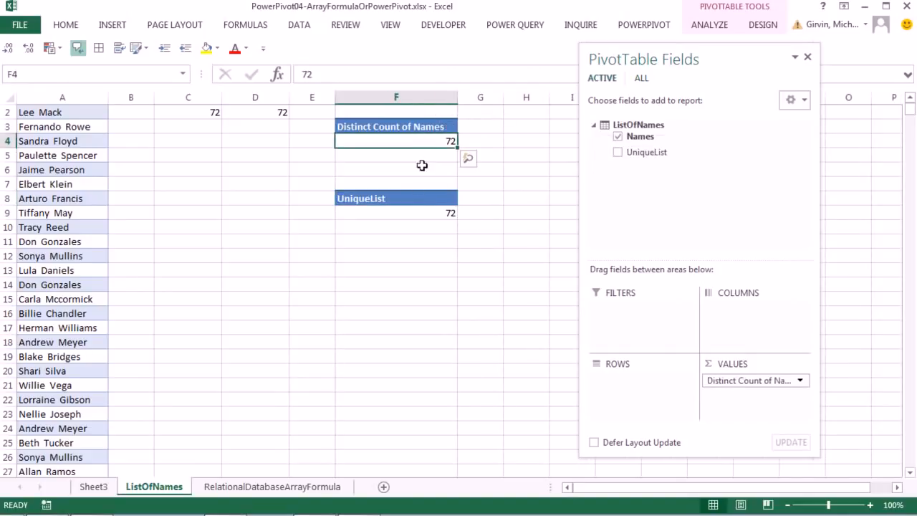
click(427, 212)
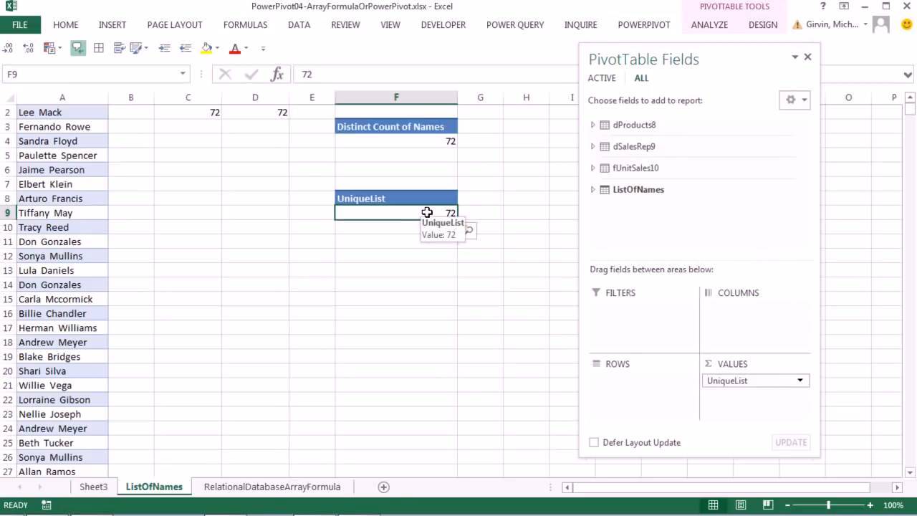
scroll(265, 179, up, 1)
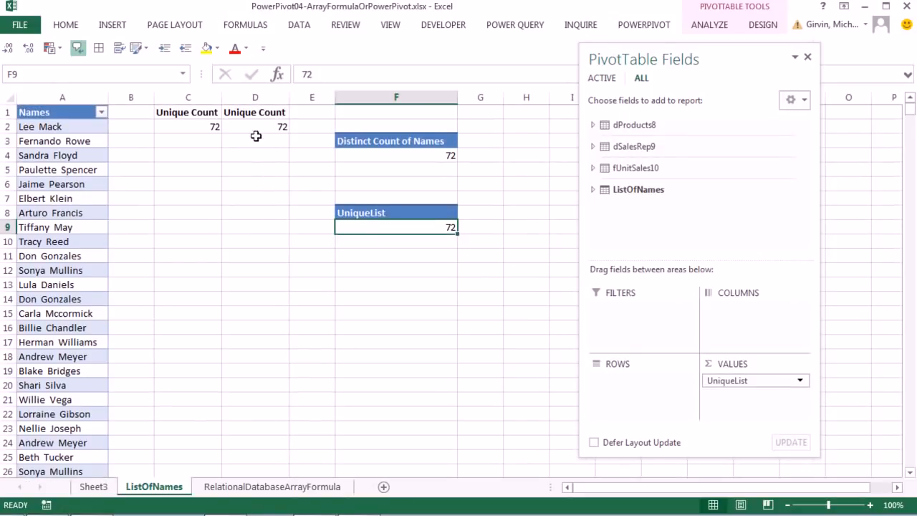
double_click(253, 127)
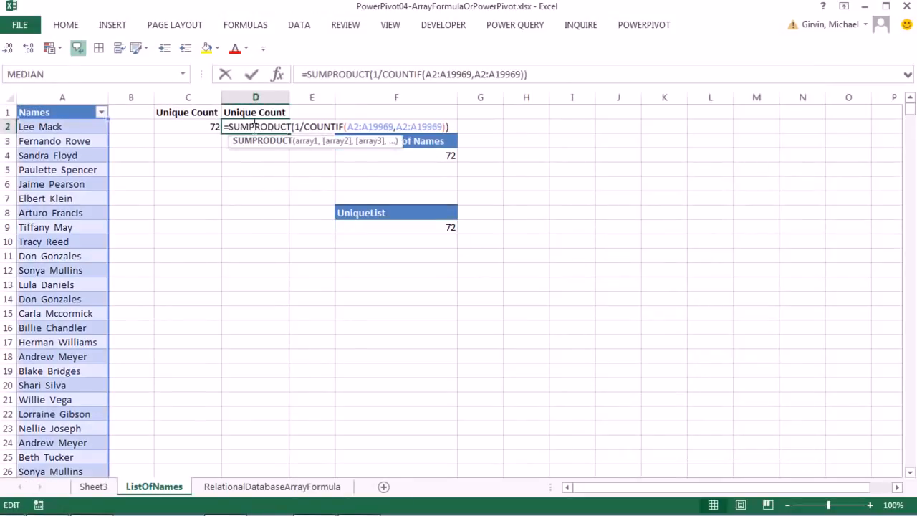
click(211, 127)
double_click(206, 127)
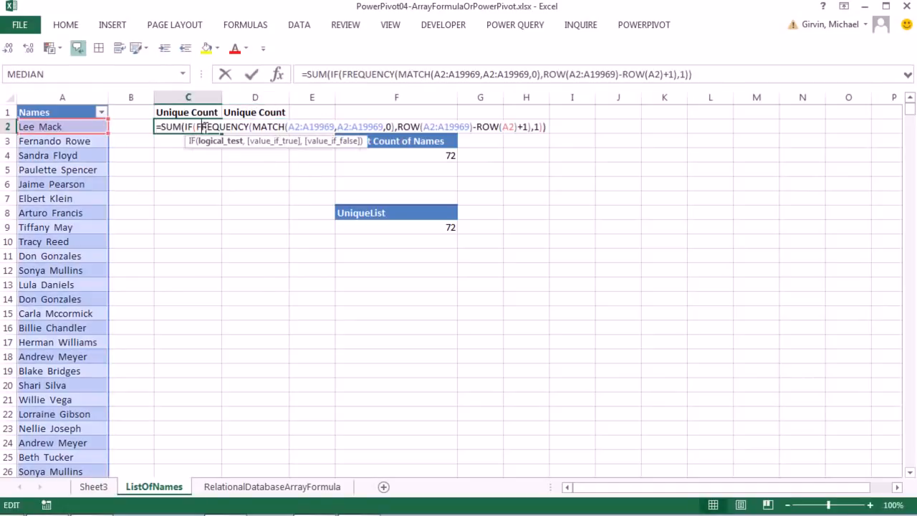
key(Escape)
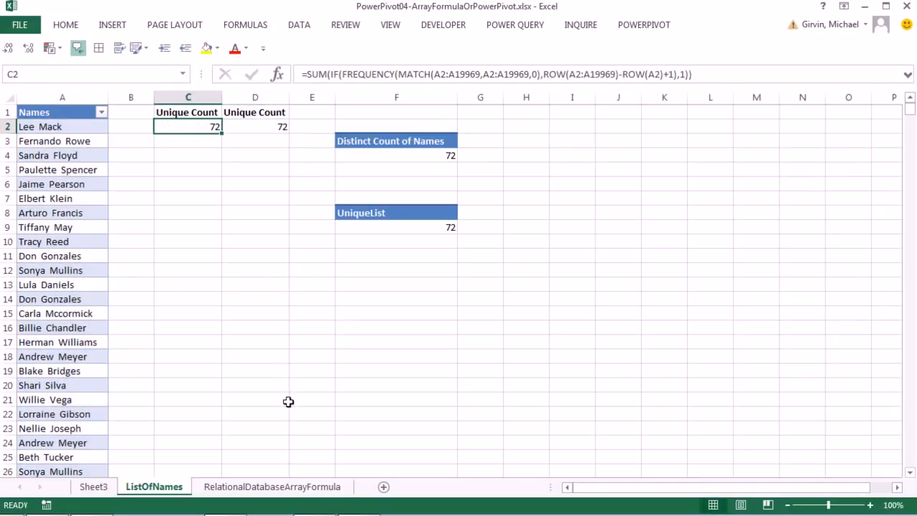
- Open the RelationalDatabaseArrayFormula worksheet and examine the full SUMPRODUCT formula for the East region total in N2
click(286, 488)
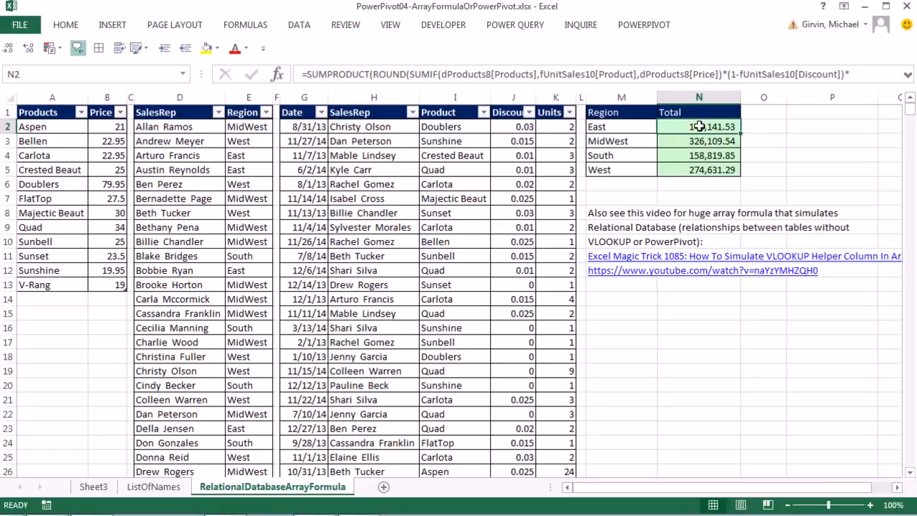
click(897, 487)
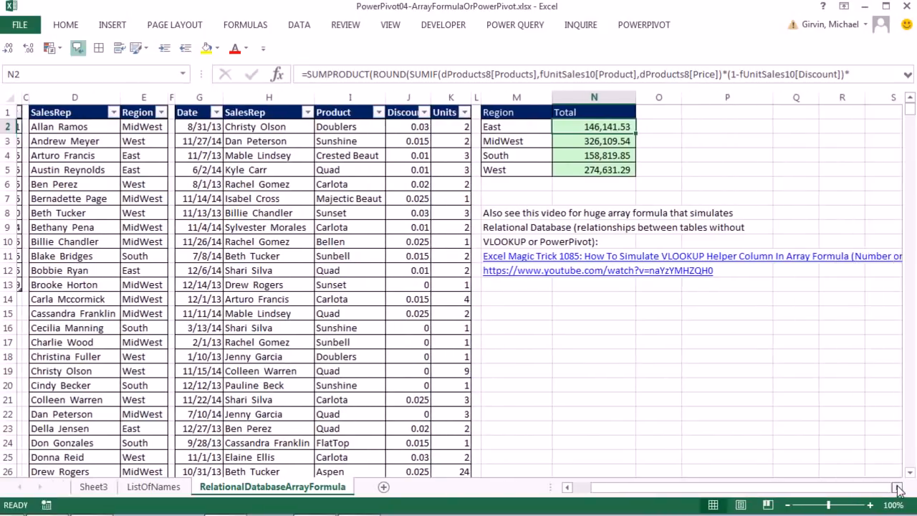
click(897, 488)
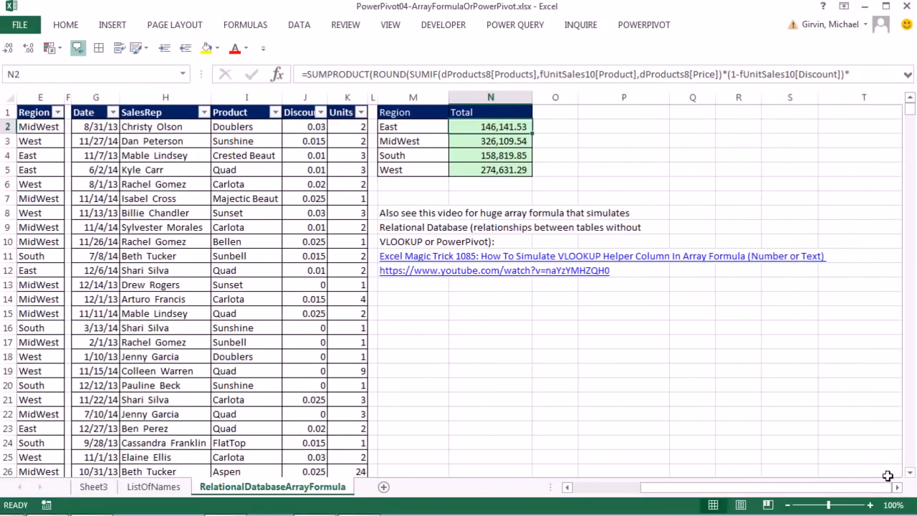
double_click(475, 128)
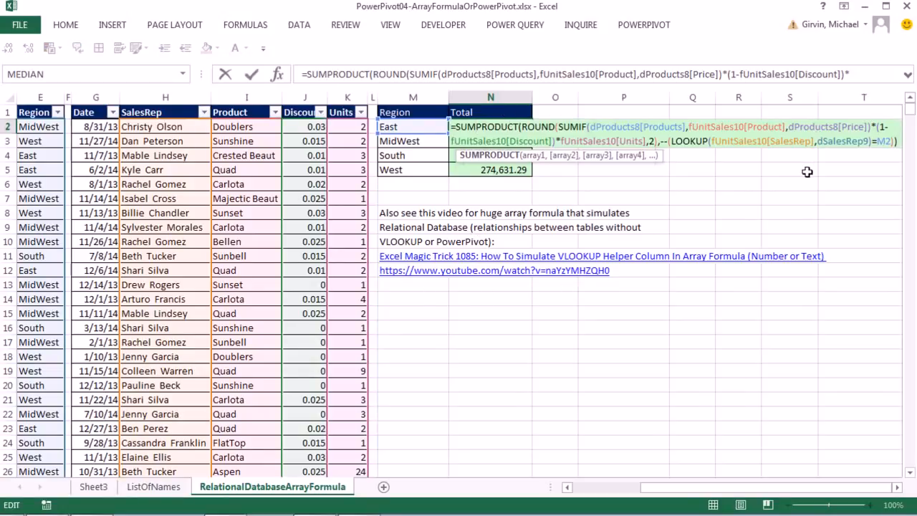
key(ctrl+Return)
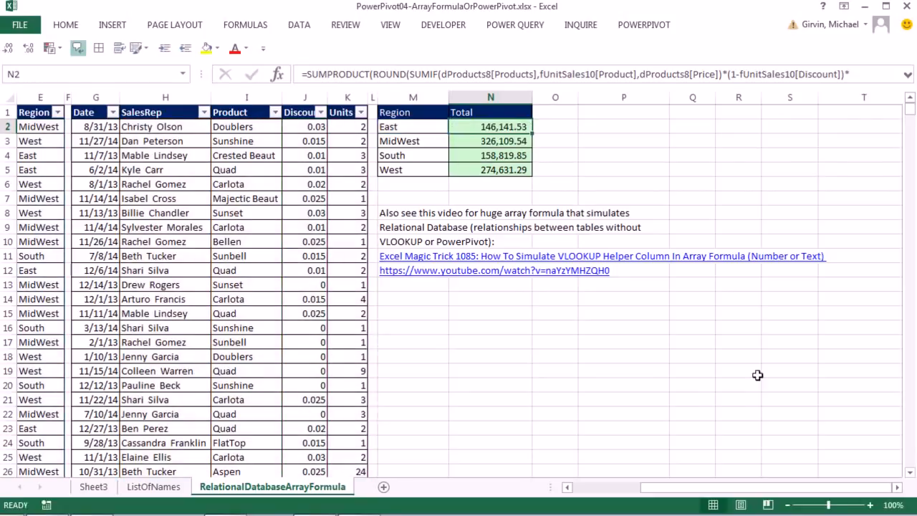
- Bring the product and sales rep tables back into view and trace which table columns the N2 formula references
drag(781, 493, 695, 493)
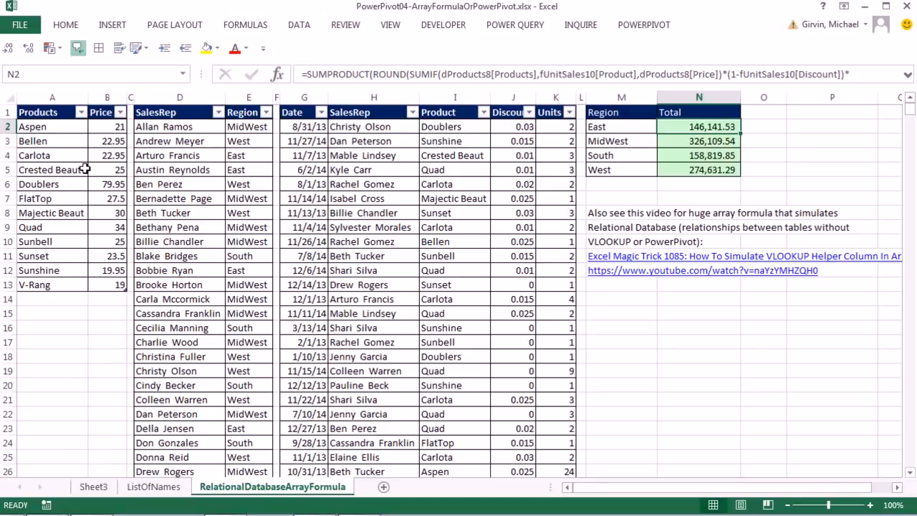
double_click(670, 127)
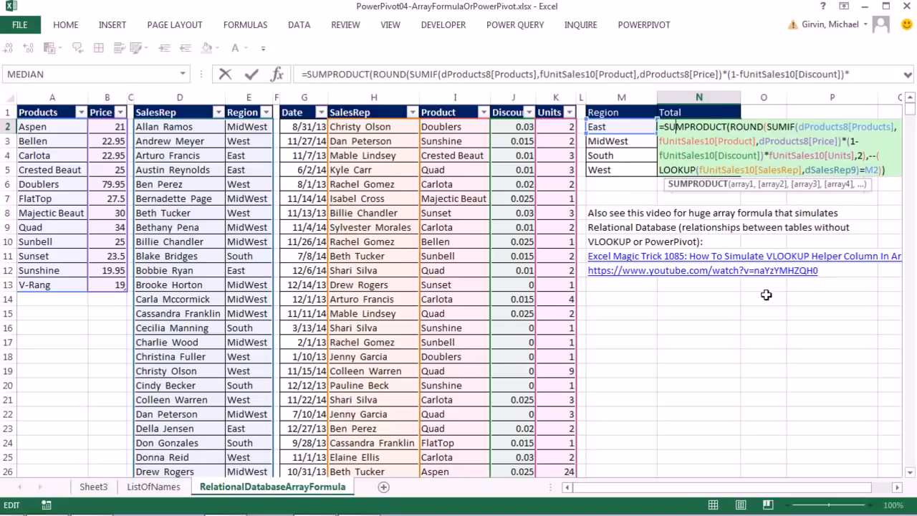
drag(872, 181, 864, 197)
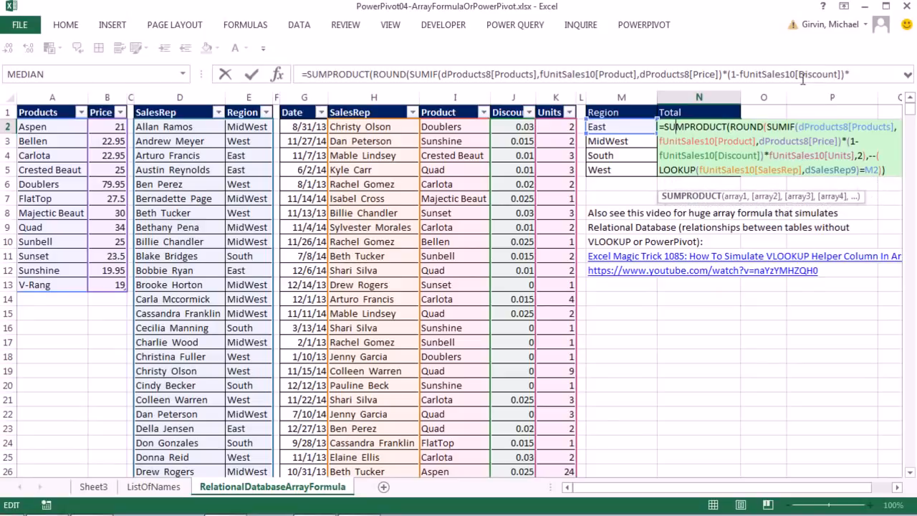
key(ctrl+Return)
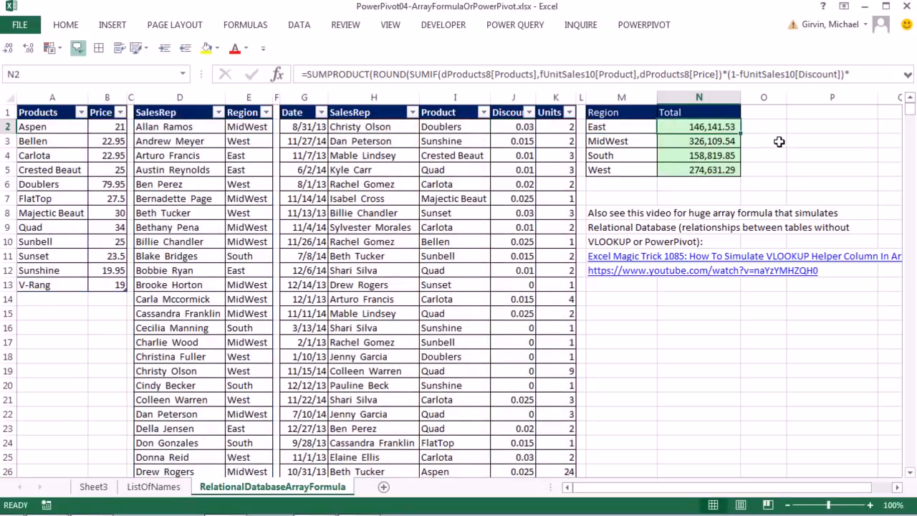